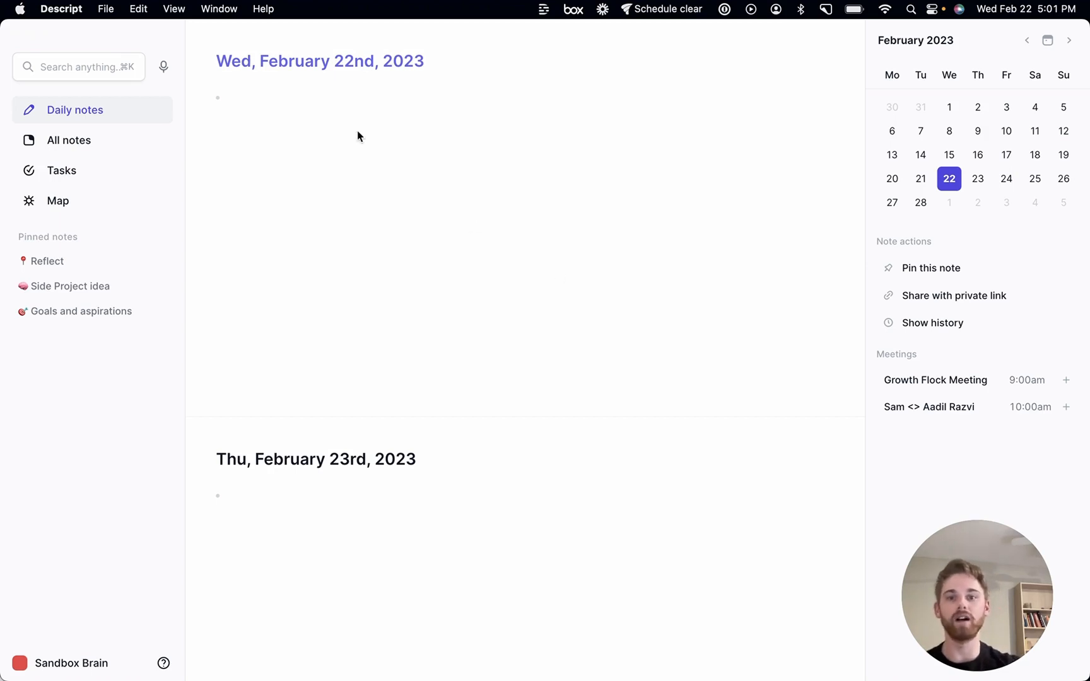
Insert the daily_reflection template into today's daily note
left_click(314, 111)
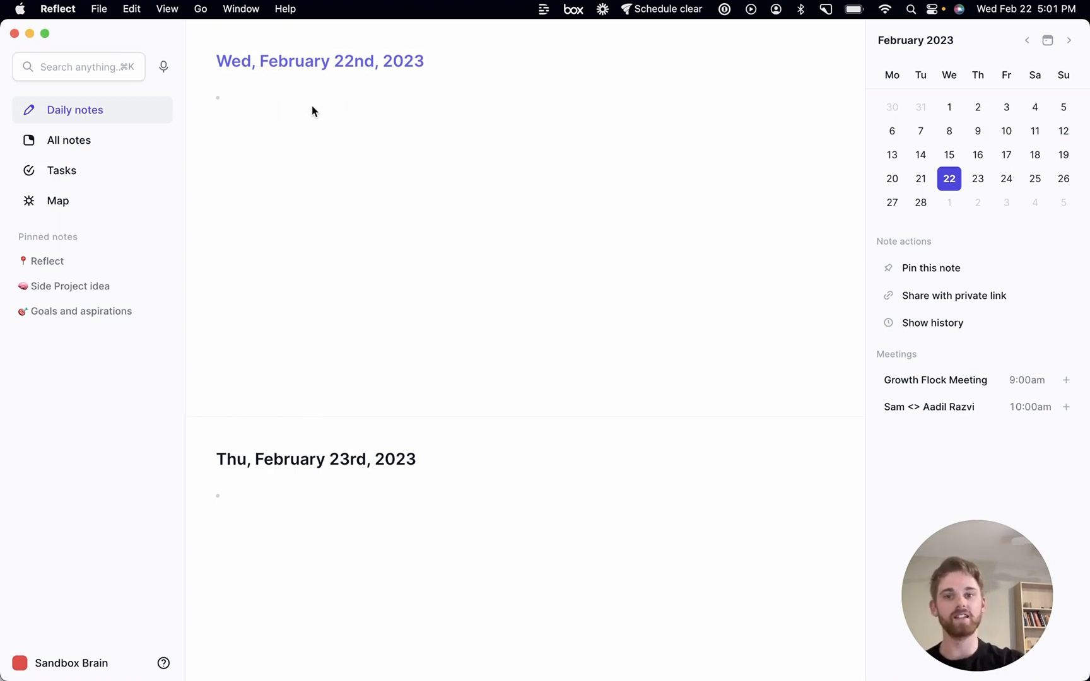
type("/da")
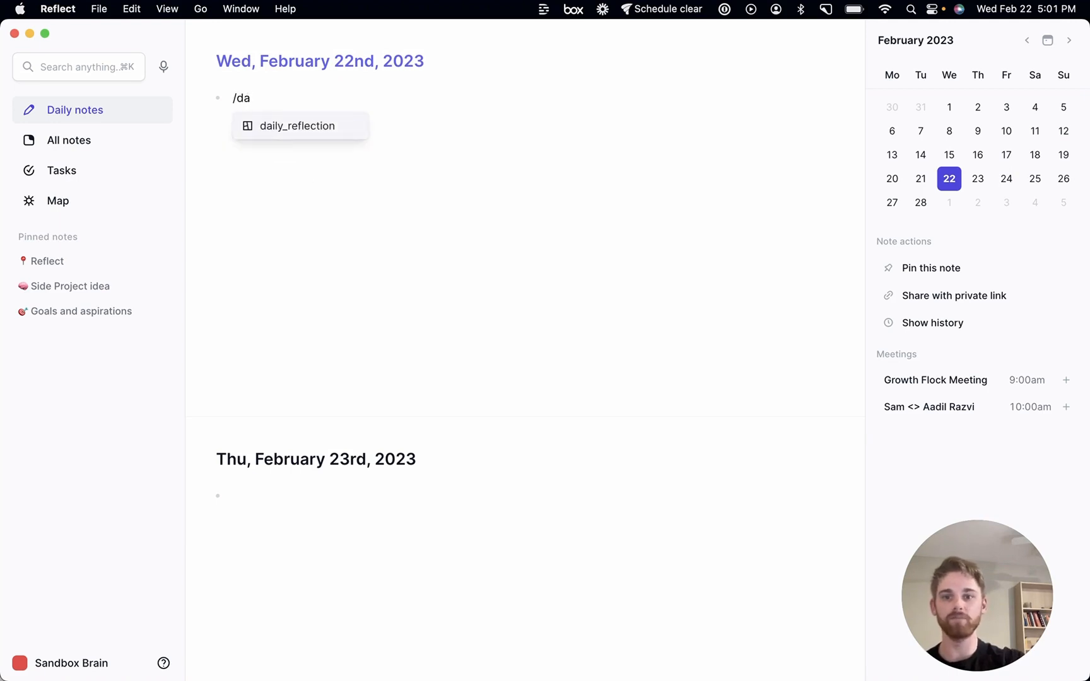
key("Return")
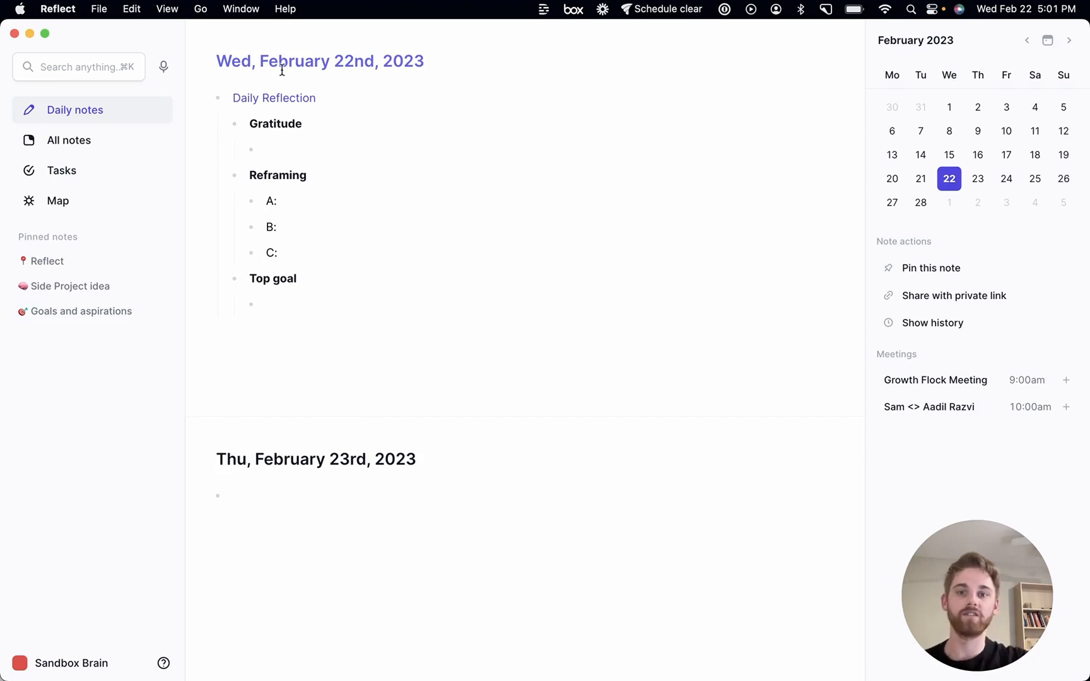
Collapse the Daily Reflection block and add a bullet reading 'Took my dog for a walk around the park'
left_click(219, 99)
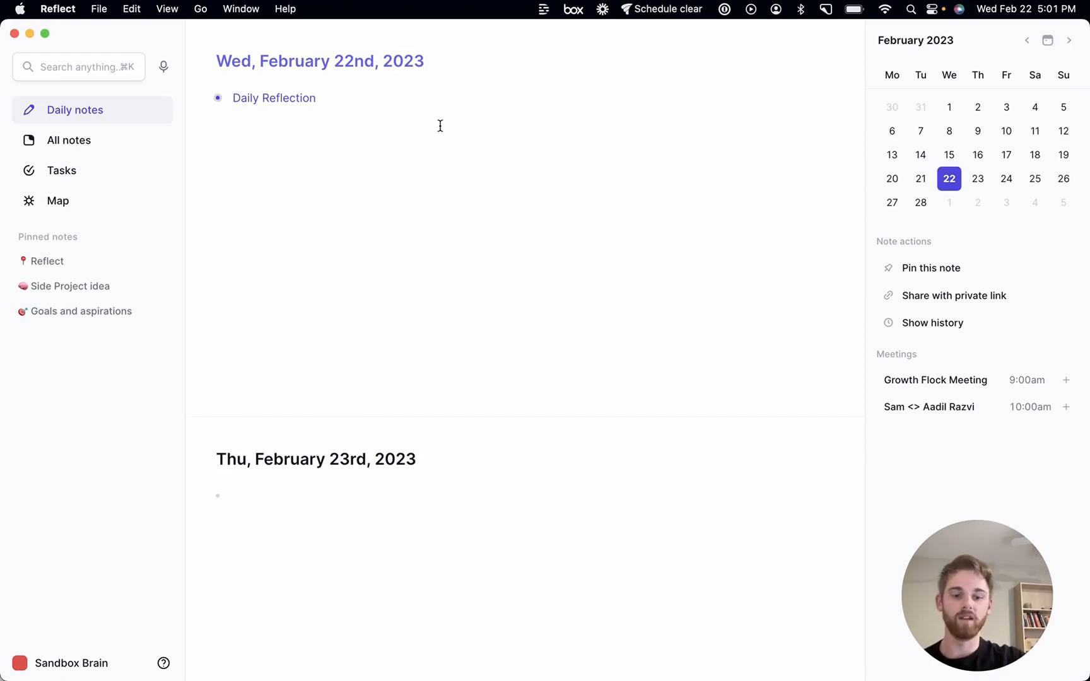
key("Return")
type("To")
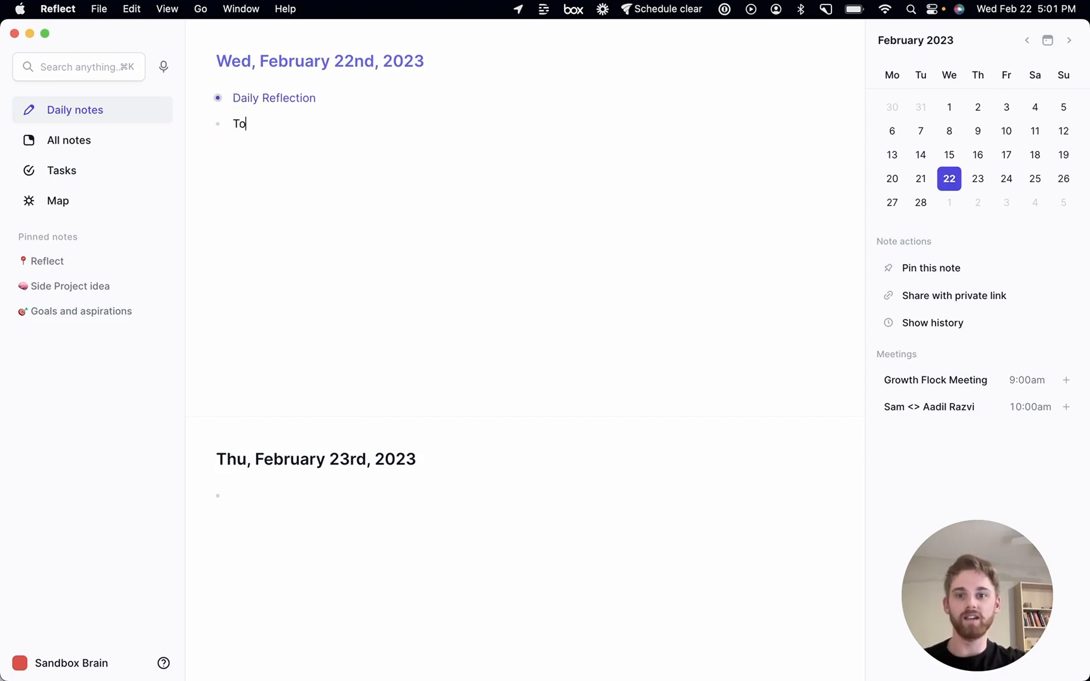
type("ok my dog for ")
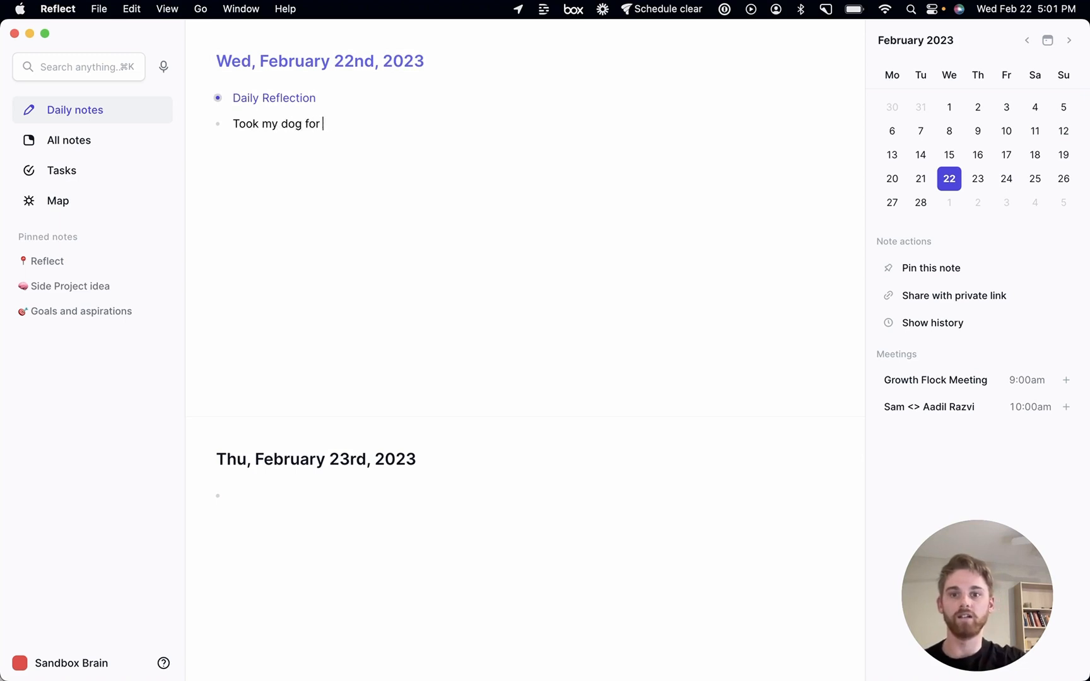
type("a walk around")
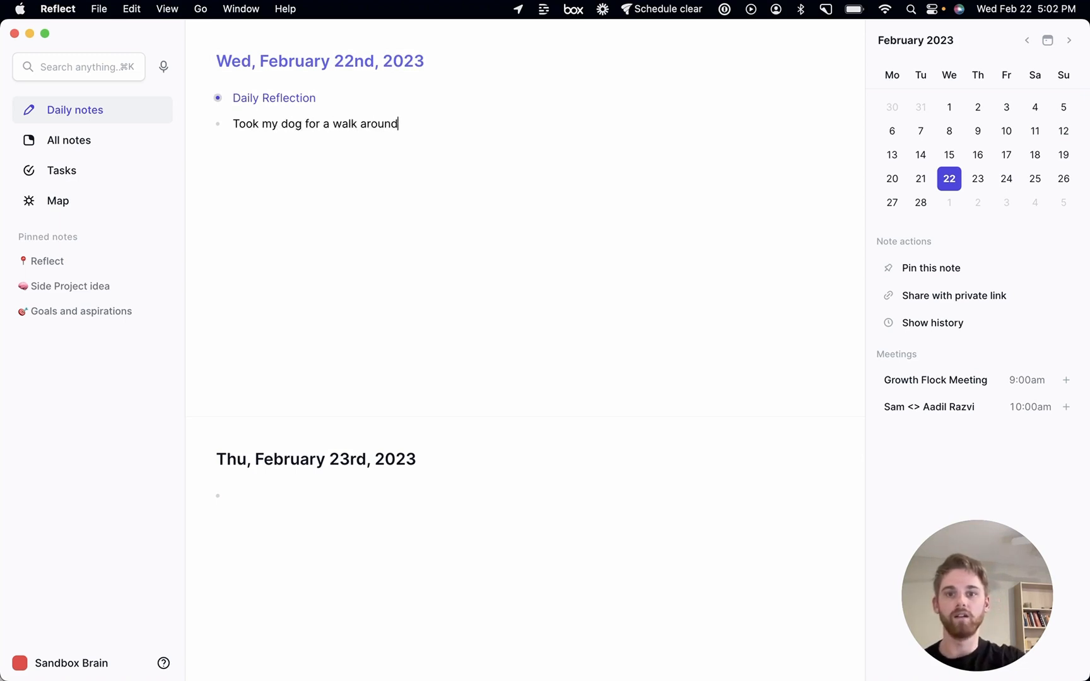
type(" the park")
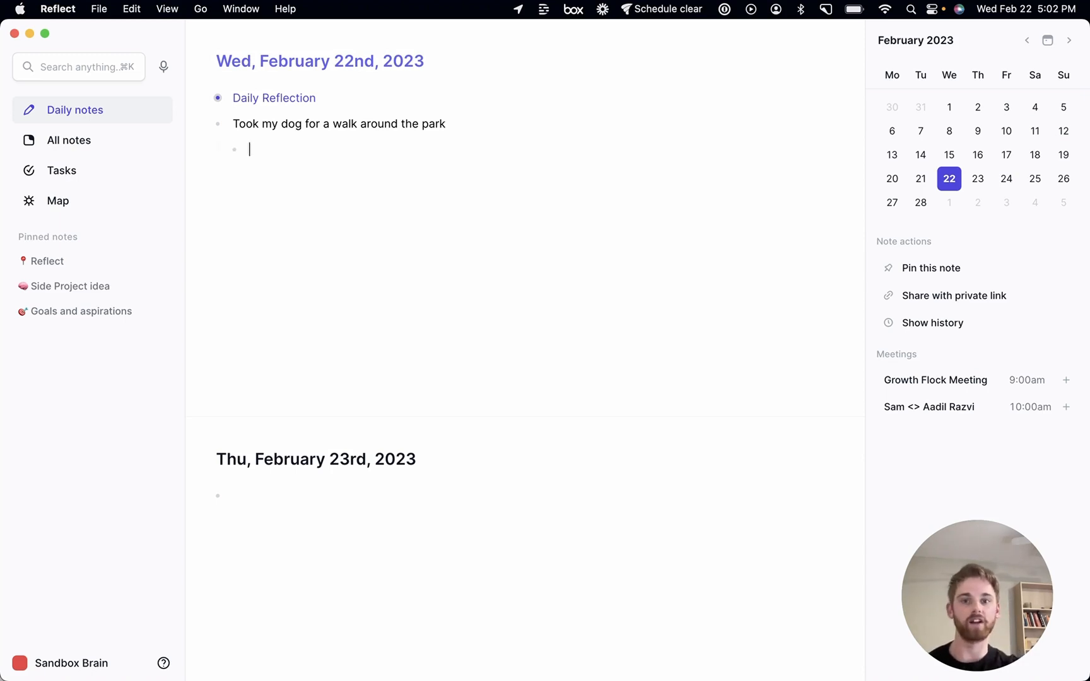
Add a nested bullet 'Had a Side Project idea: buy a pottery studio, and open up public membership.' linking the Side Project idea note
type("Had a ")
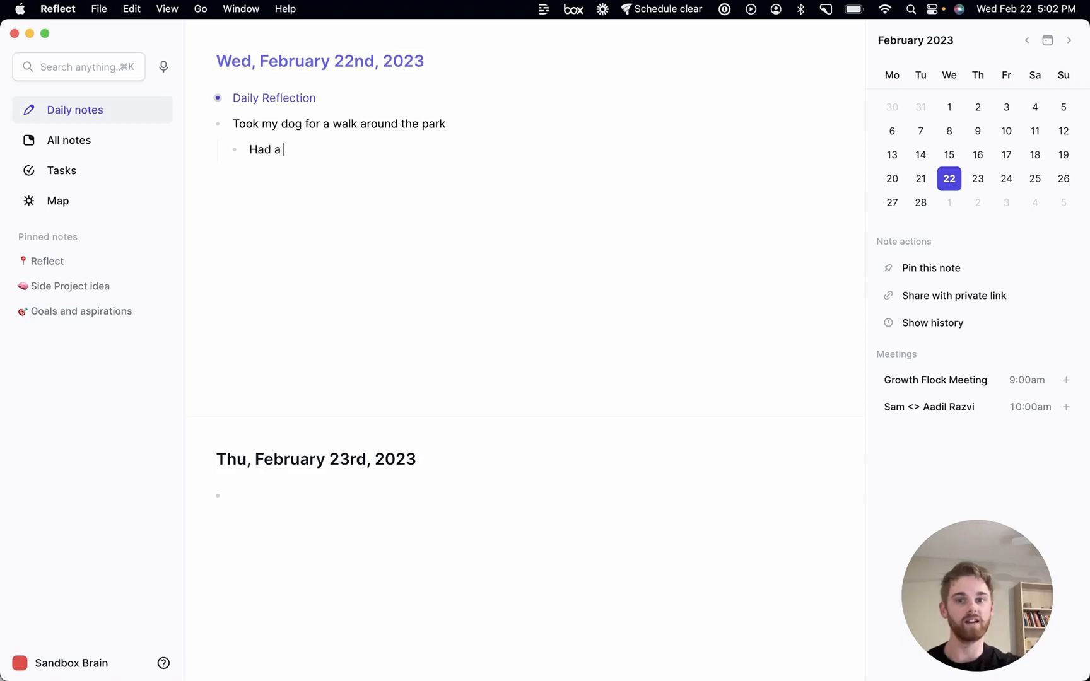
type("[[s")
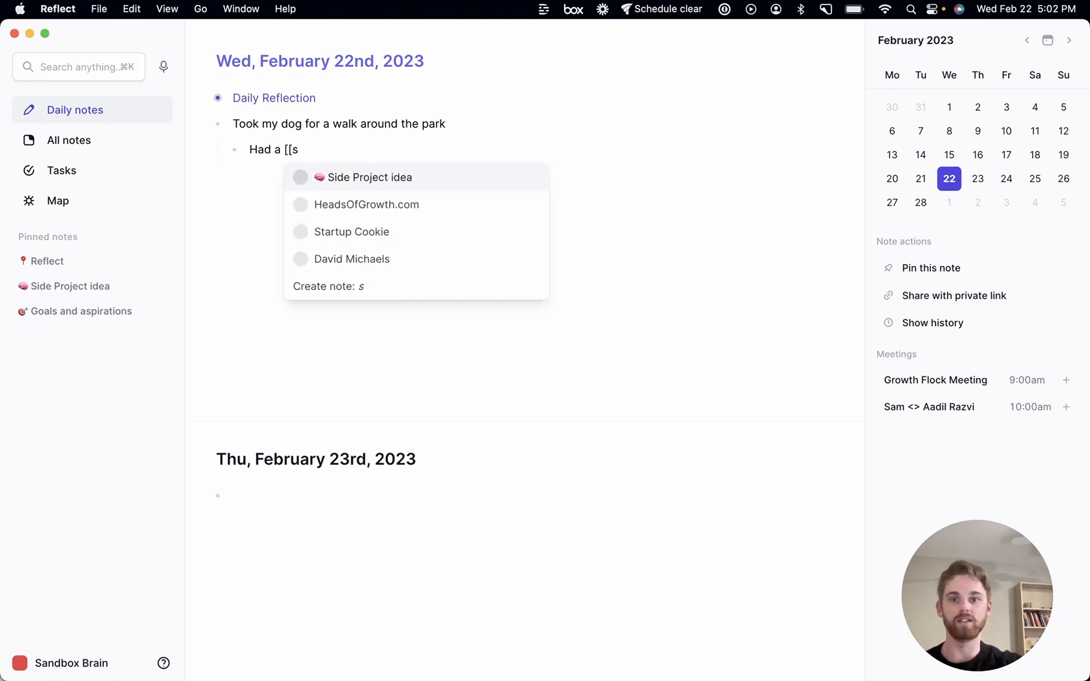
key("Return")
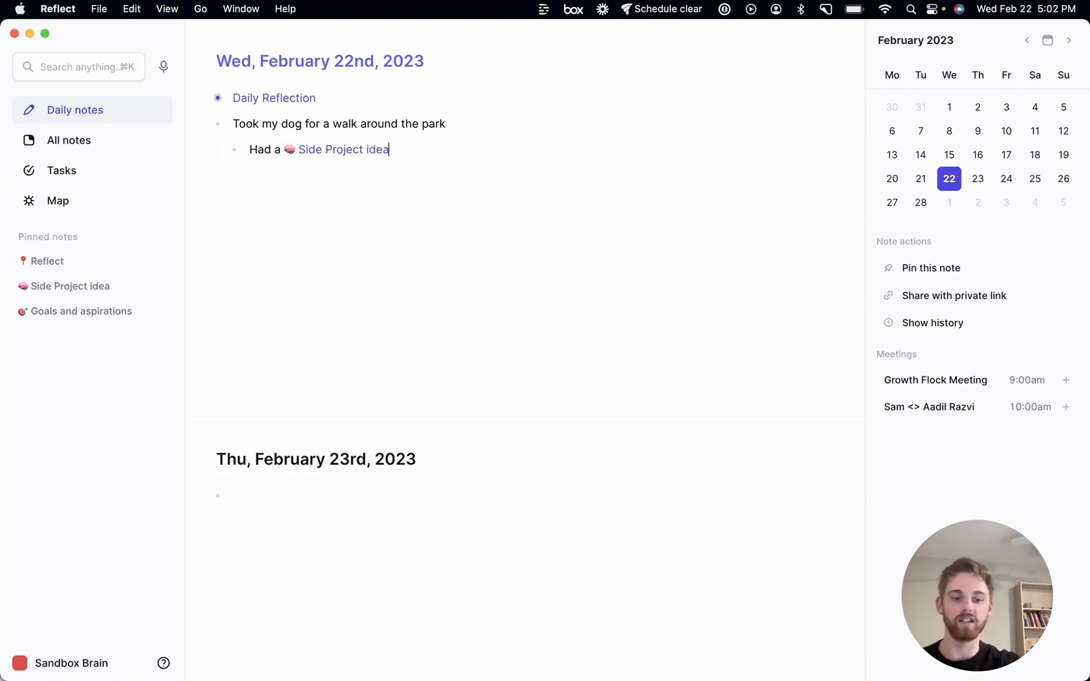
type(": ")
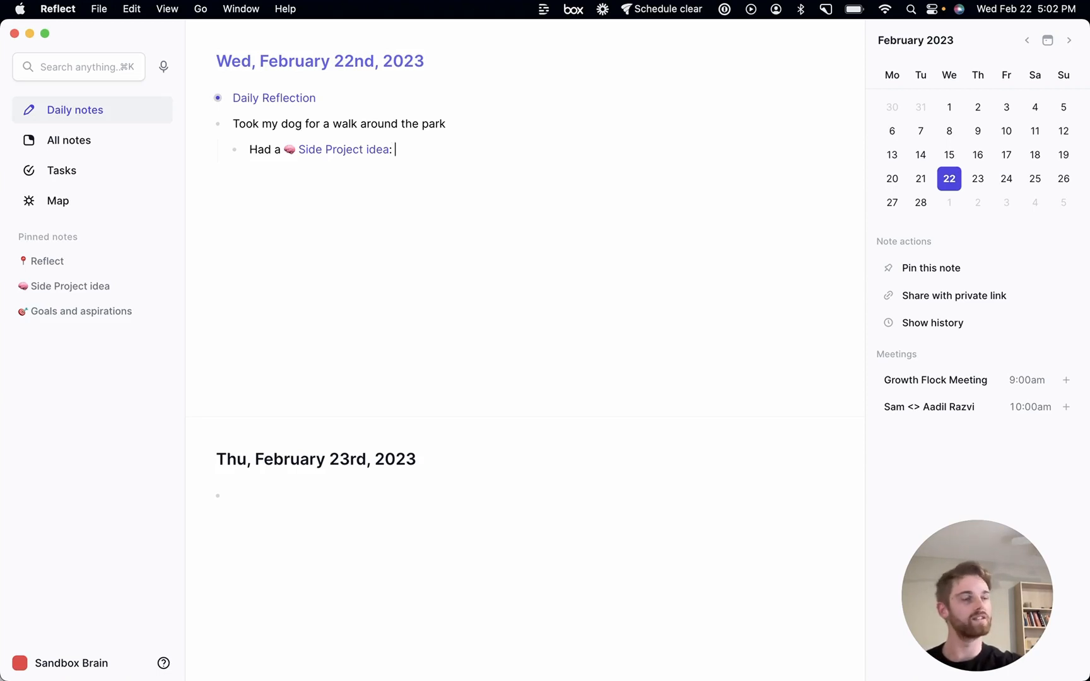
type("buy an")
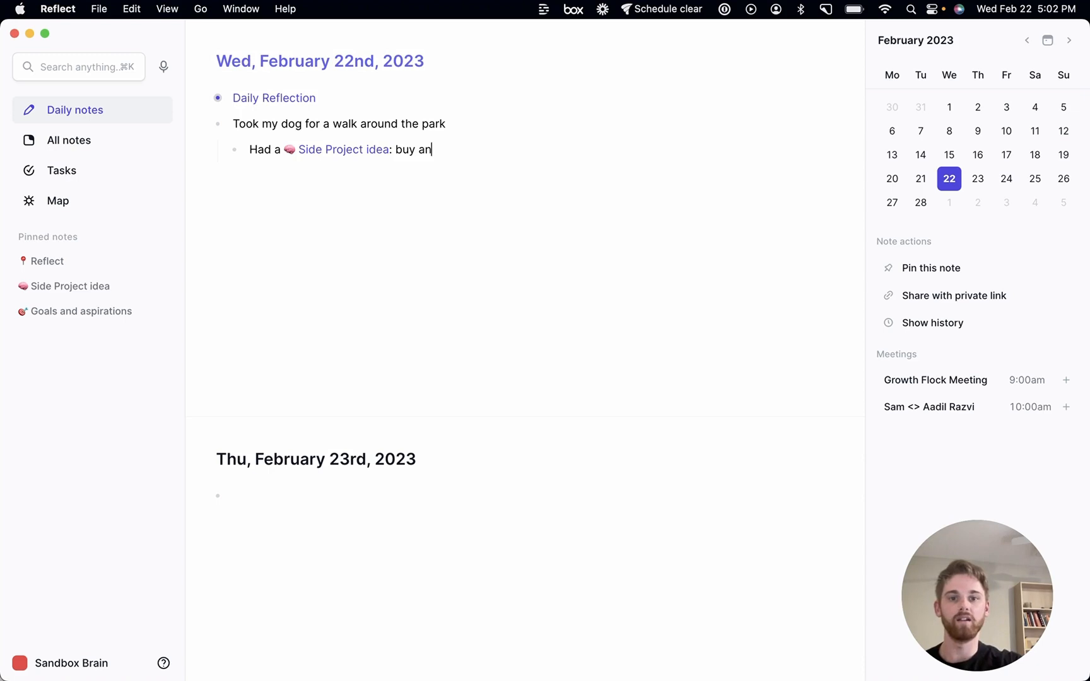
key("BackSpace")
type("pottery s")
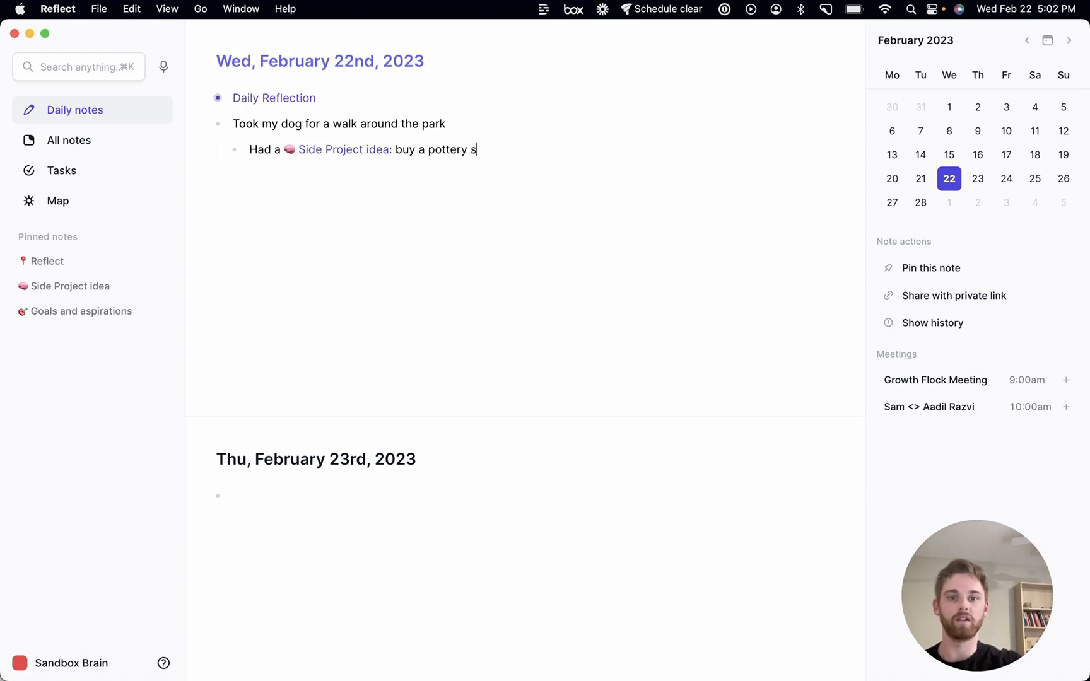
type("tudio, a")
key("BackSpace")
key("BackSpace")
type(", an")
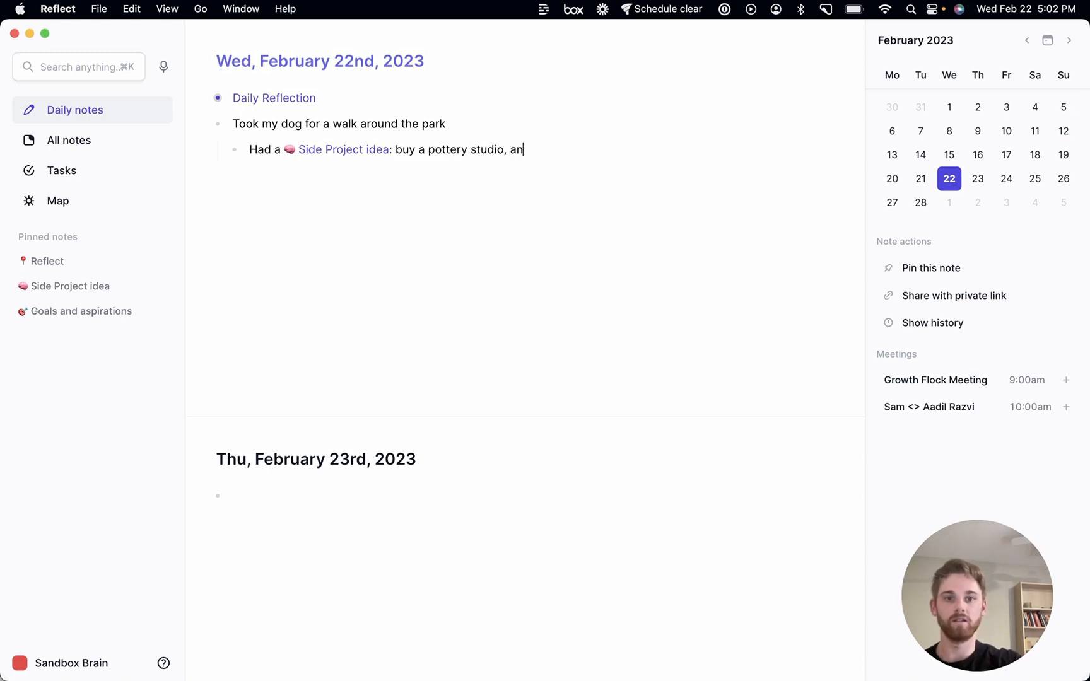
type("d open up pu")
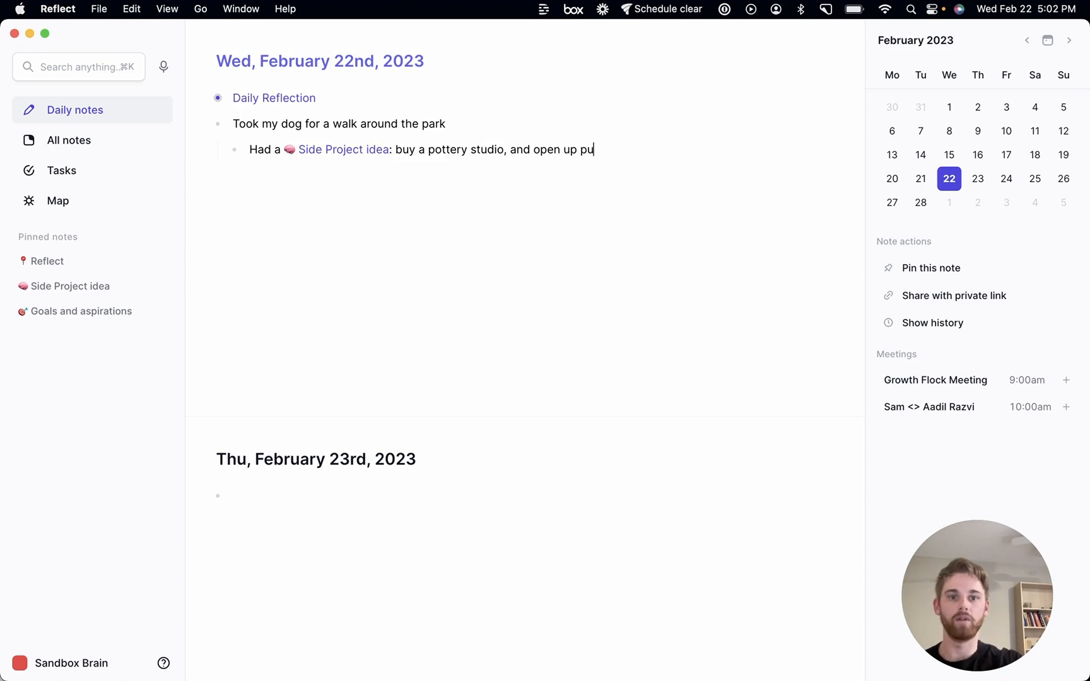
type("blic membership")
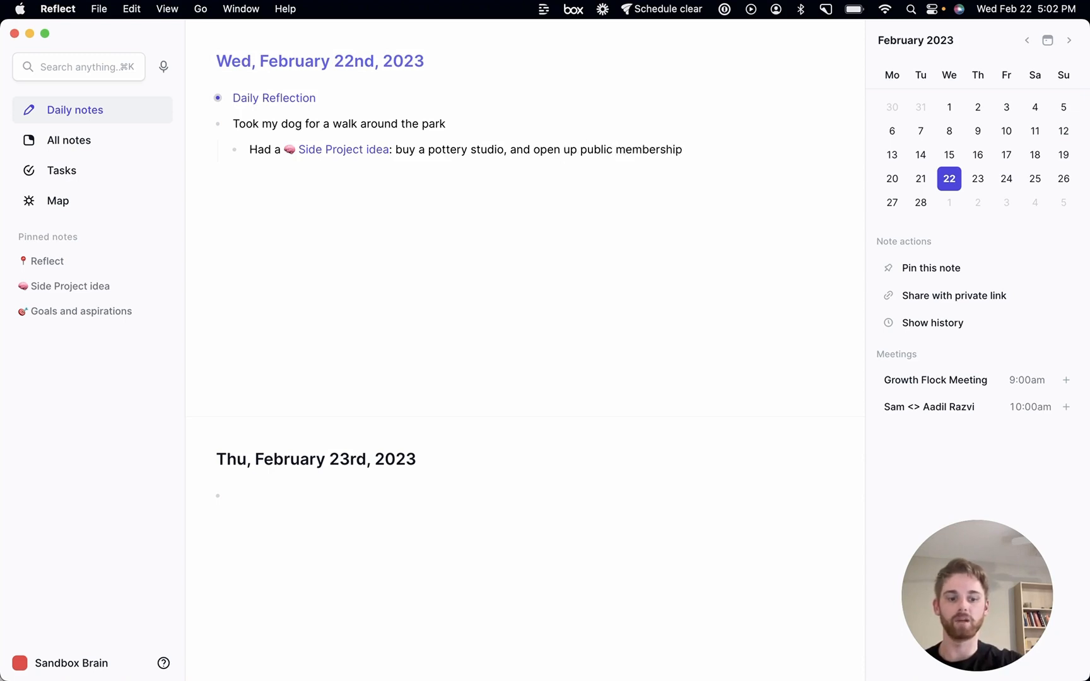
type(".")
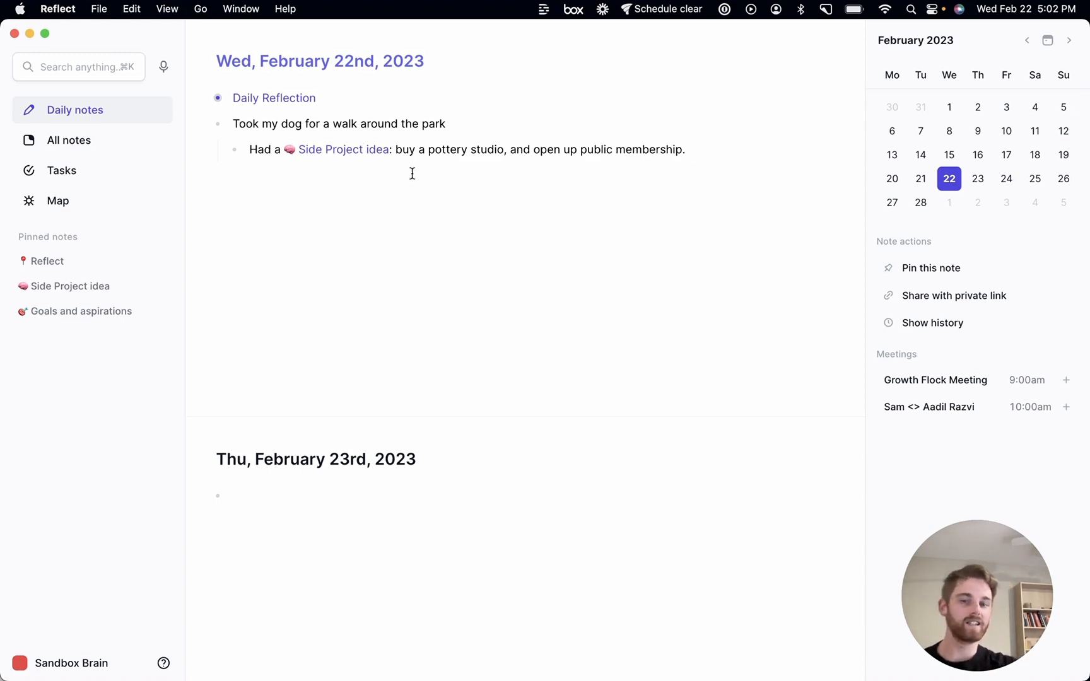
Open the linked Side Project idea note, expand its backlinks, and return to today's daily note
left_click(351, 152)
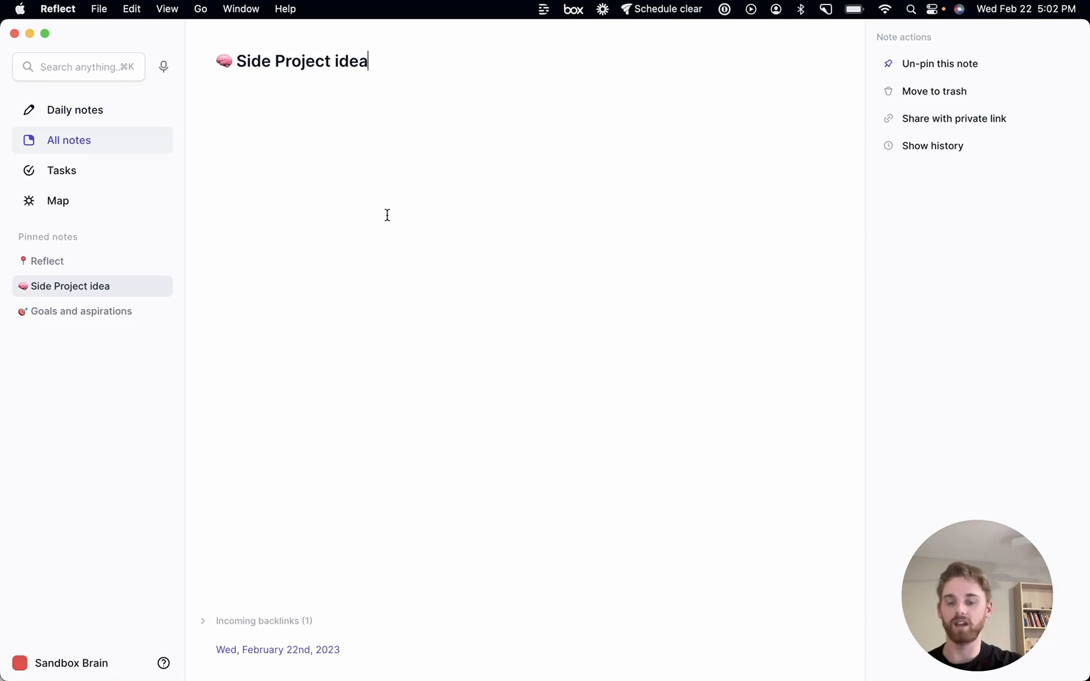
left_click(203, 651)
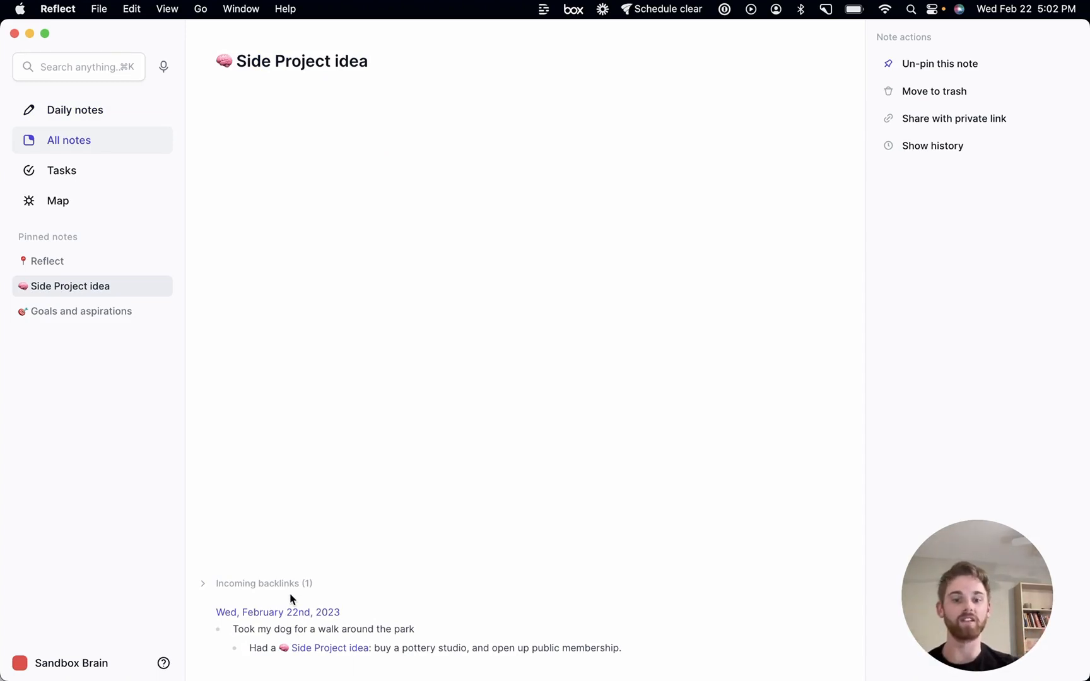
triple_click(291, 628)
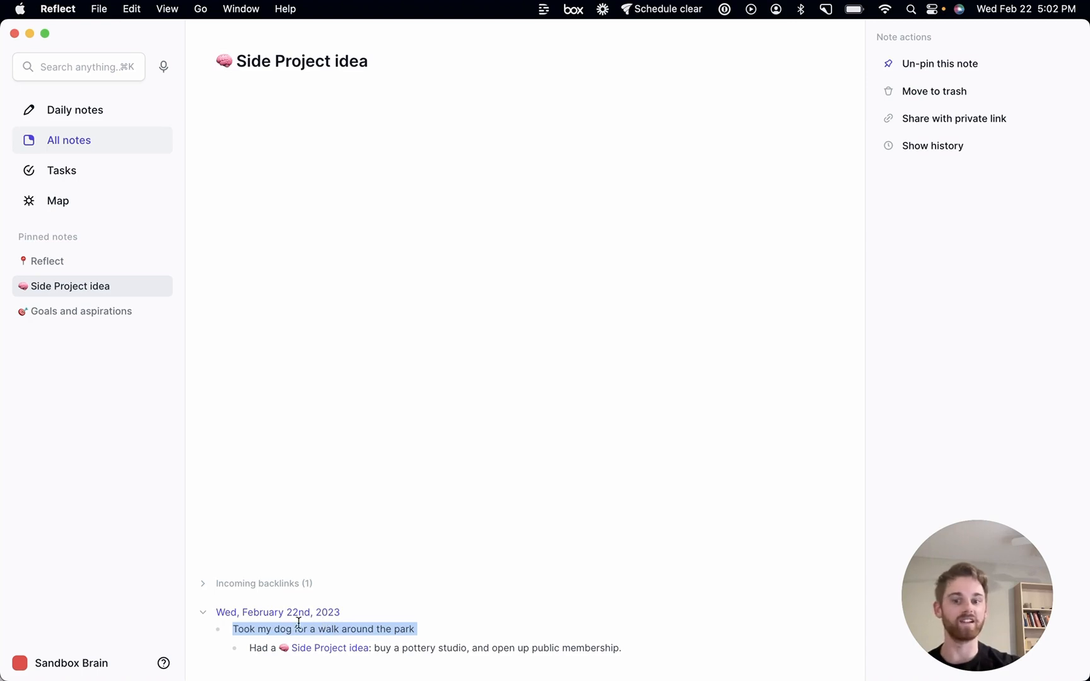
key("super+d")
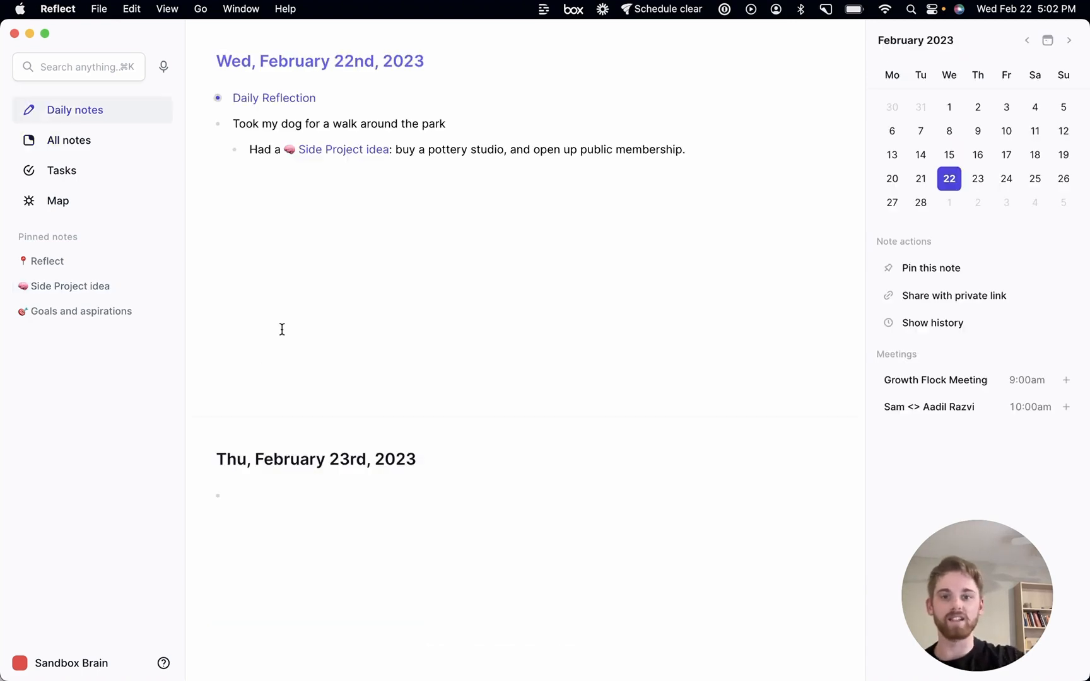
Collapse the walk bullet and add a new bullet 'Check on Slack, and repond to all messages'
left_click(218, 124)
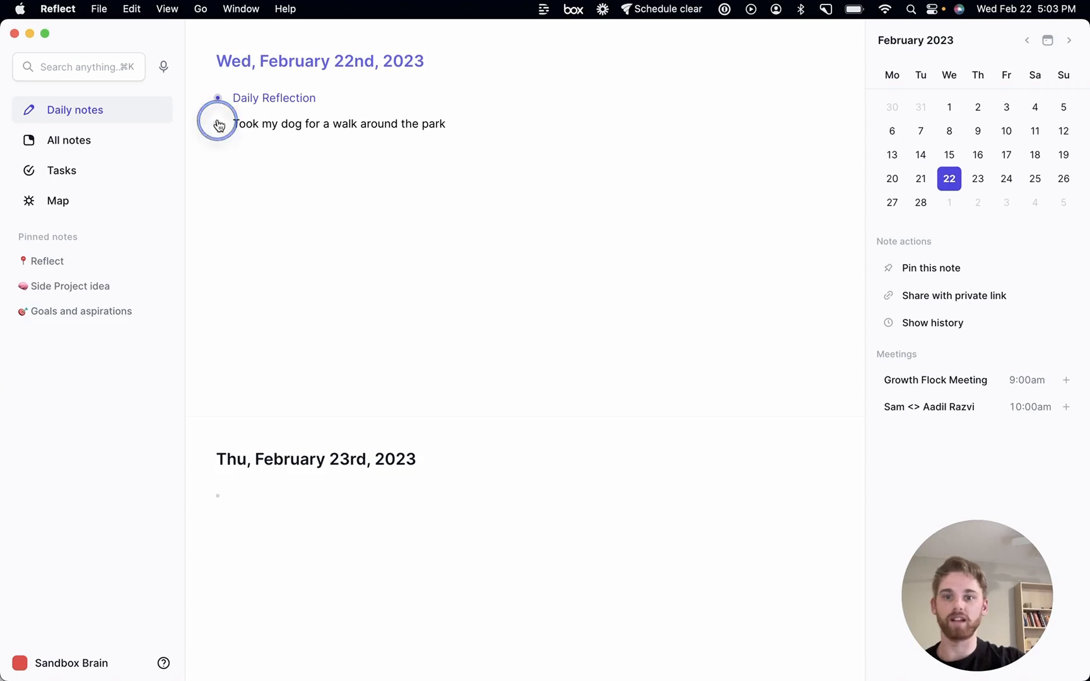
left_click(479, 125)
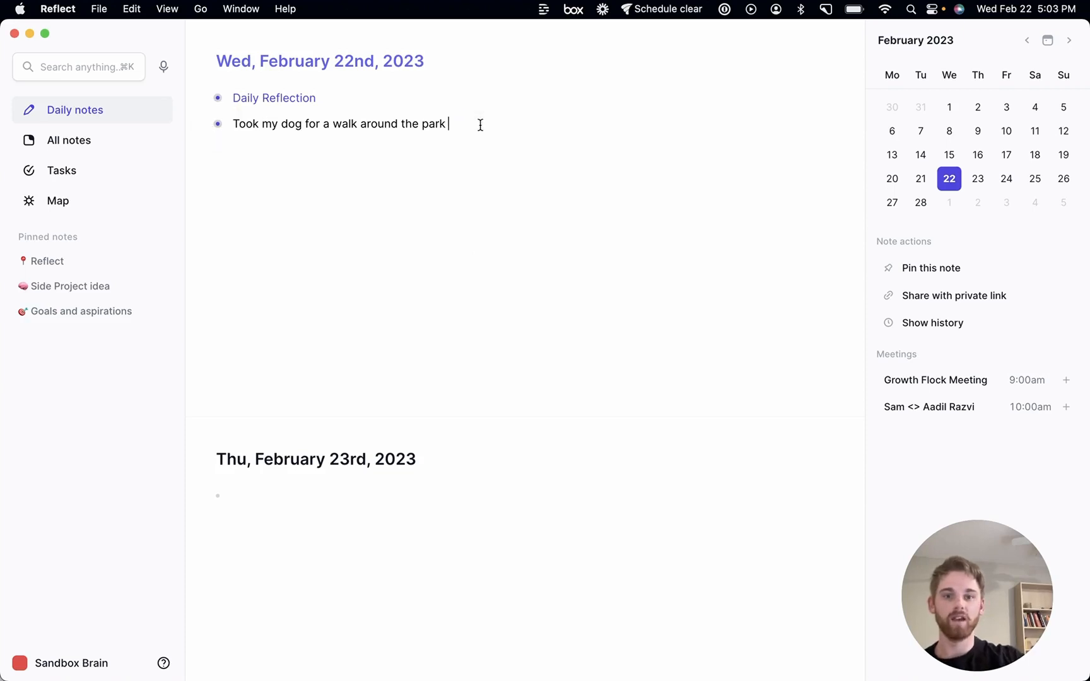
key("Return")
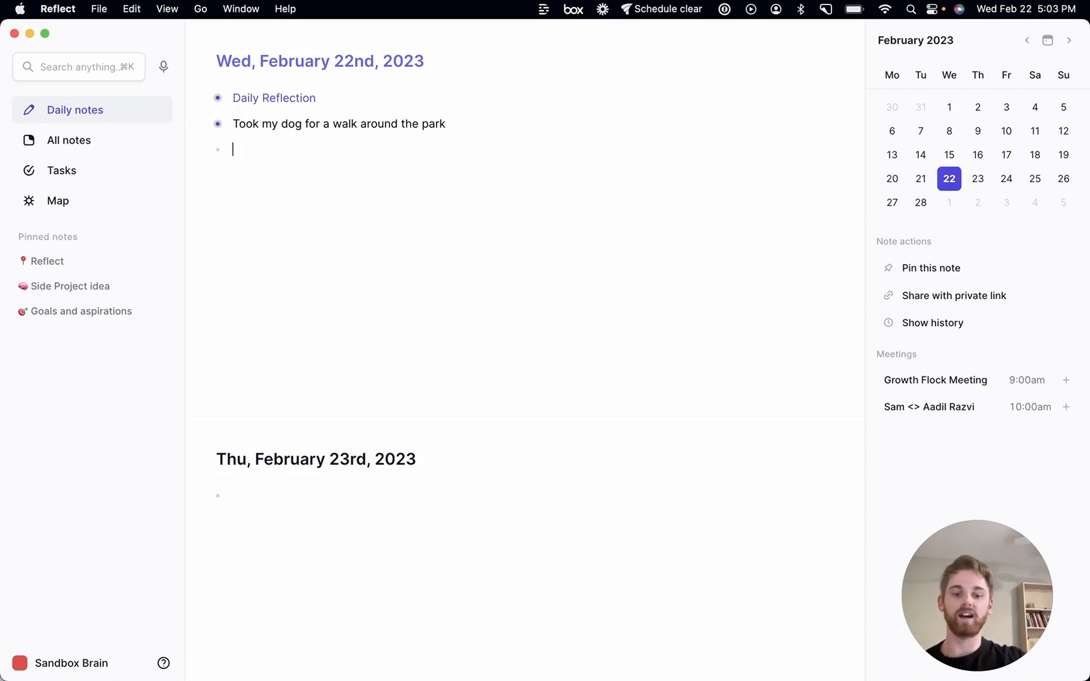
type("Check on ")
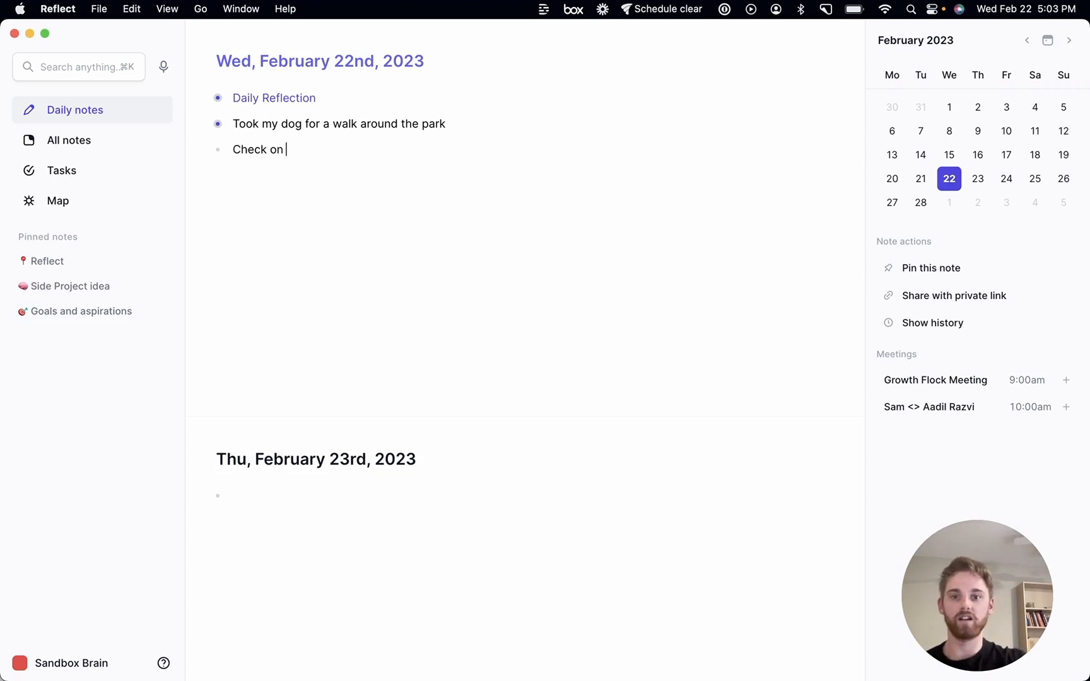
type("Slack, and r")
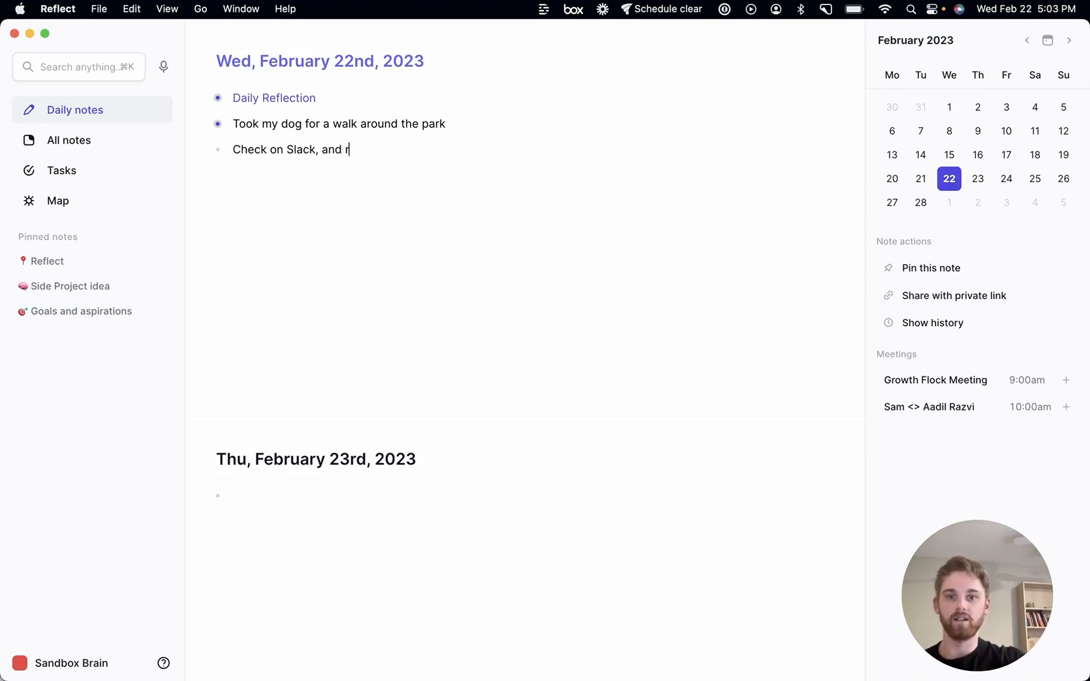
type("epond to all messages")
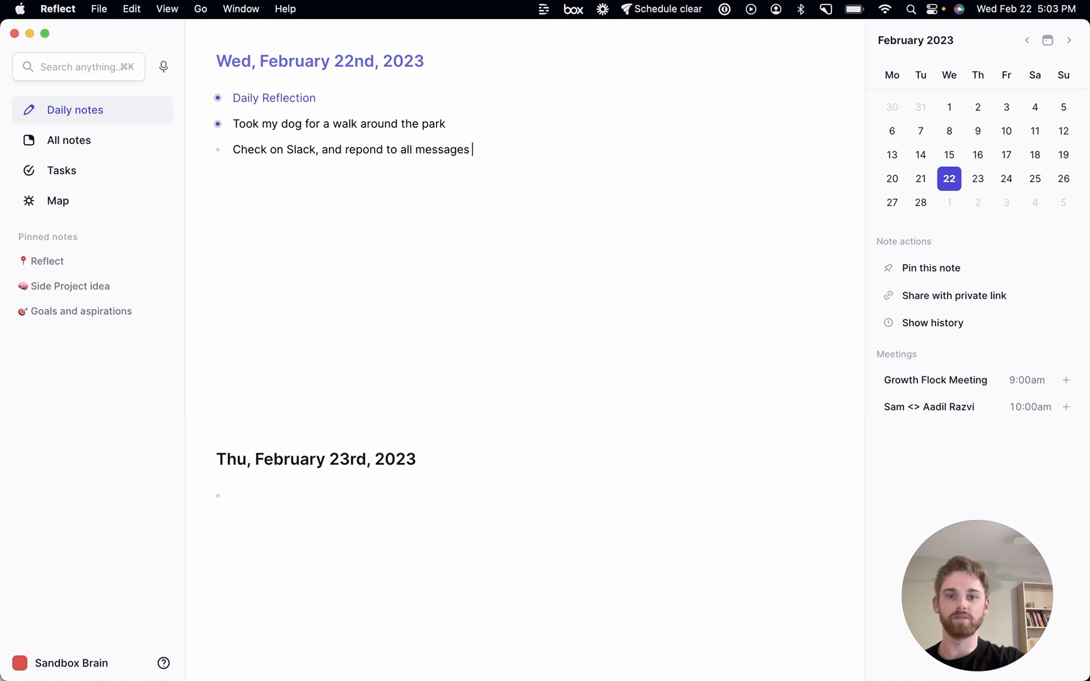
key("Return")
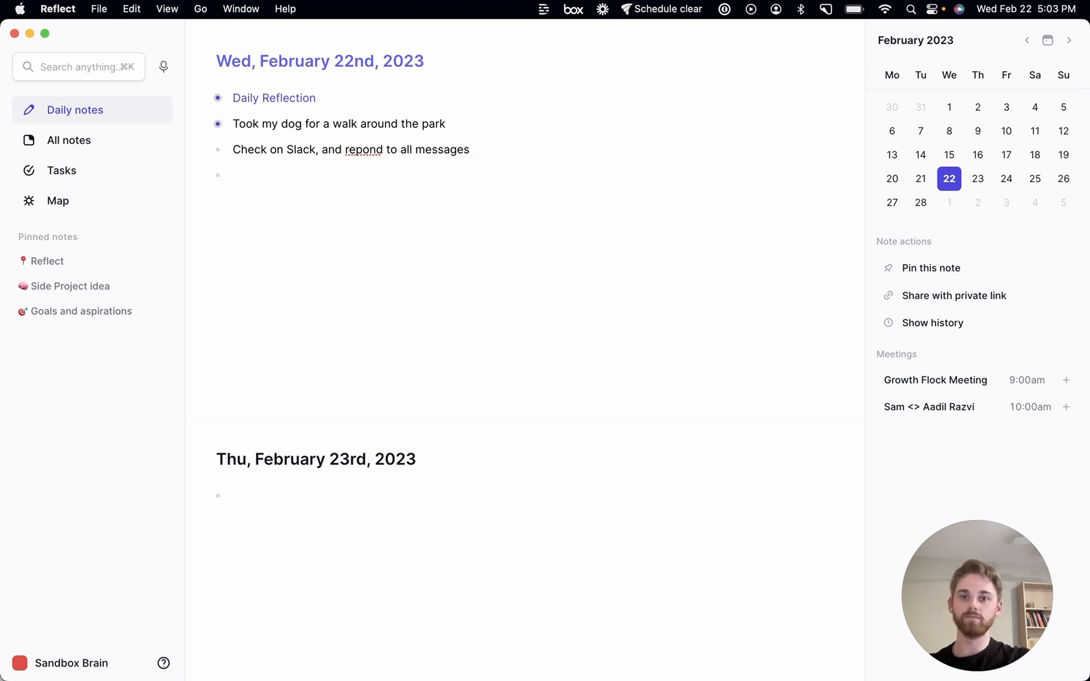
Correct the misspelled word 'repond' to 'respond' using the spelling suggestion
right_click(367, 150)
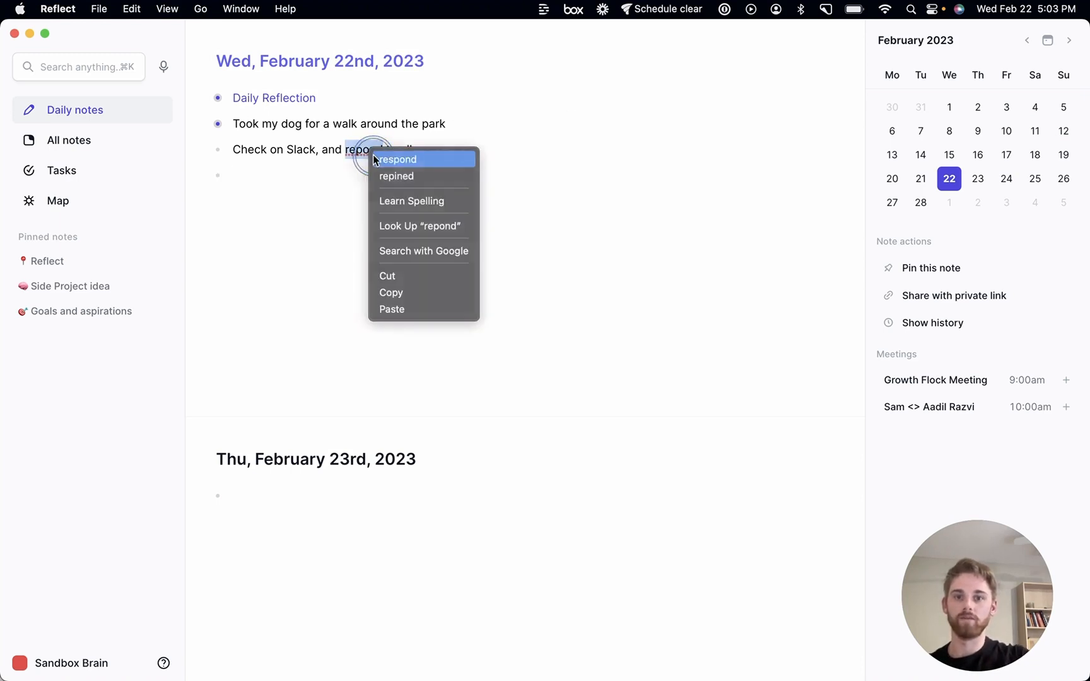
left_click(373, 159)
left_click(316, 175)
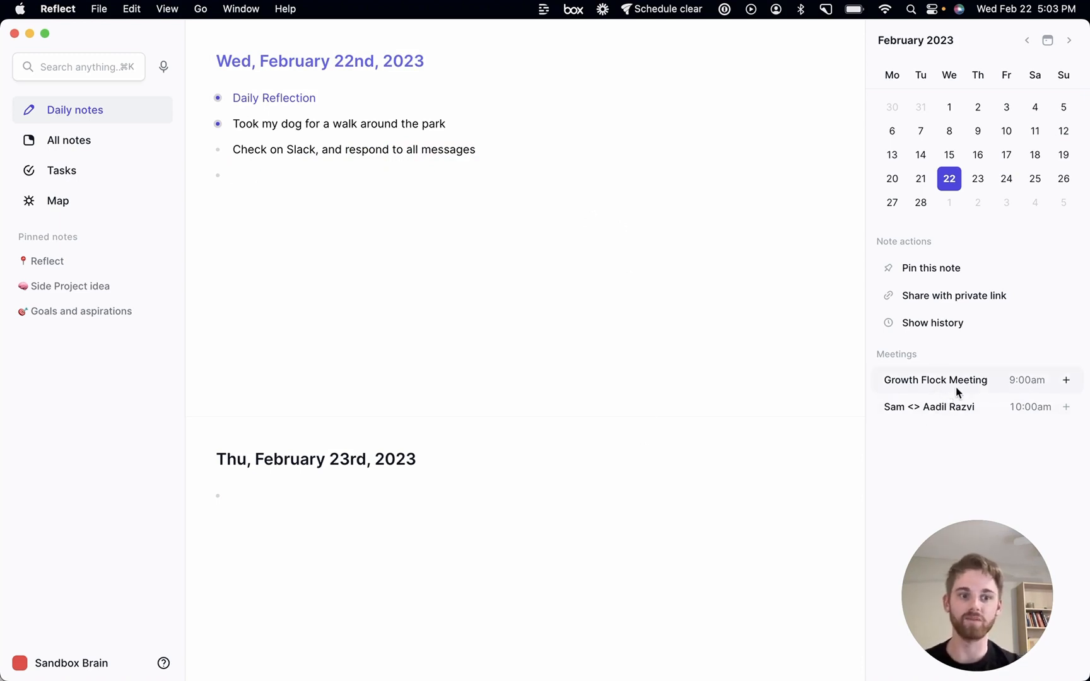
Add the 10:00am meeting to the daily note with a backlinked note created, and place the cursor under it
left_click(898, 409)
left_click(681, 330)
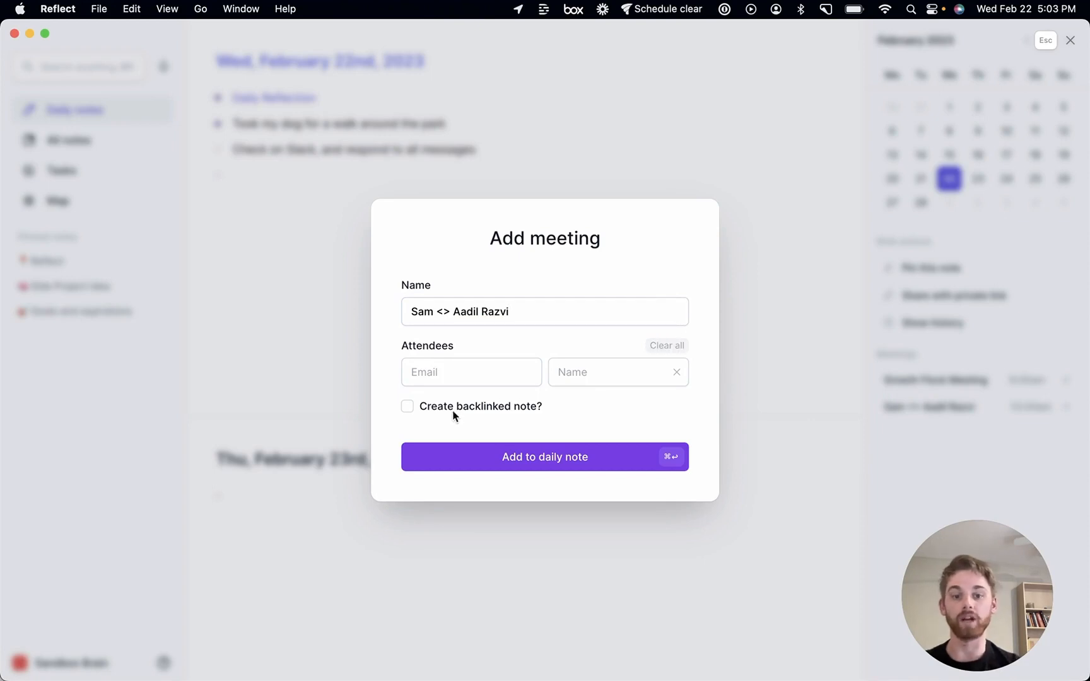
left_click(408, 406)
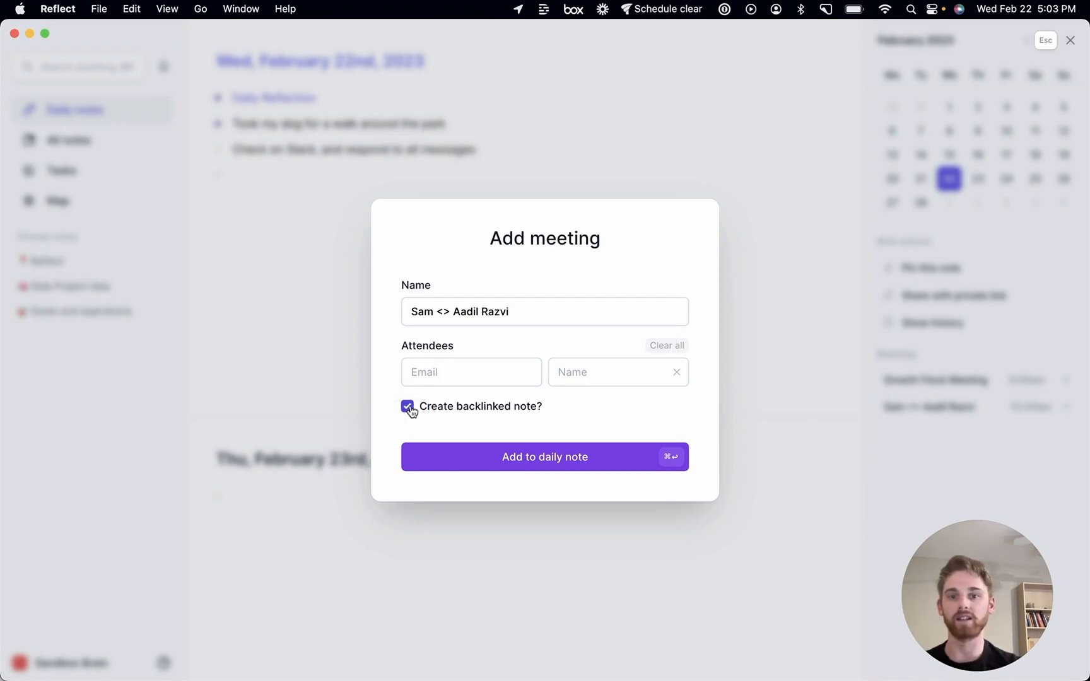
left_click(556, 470)
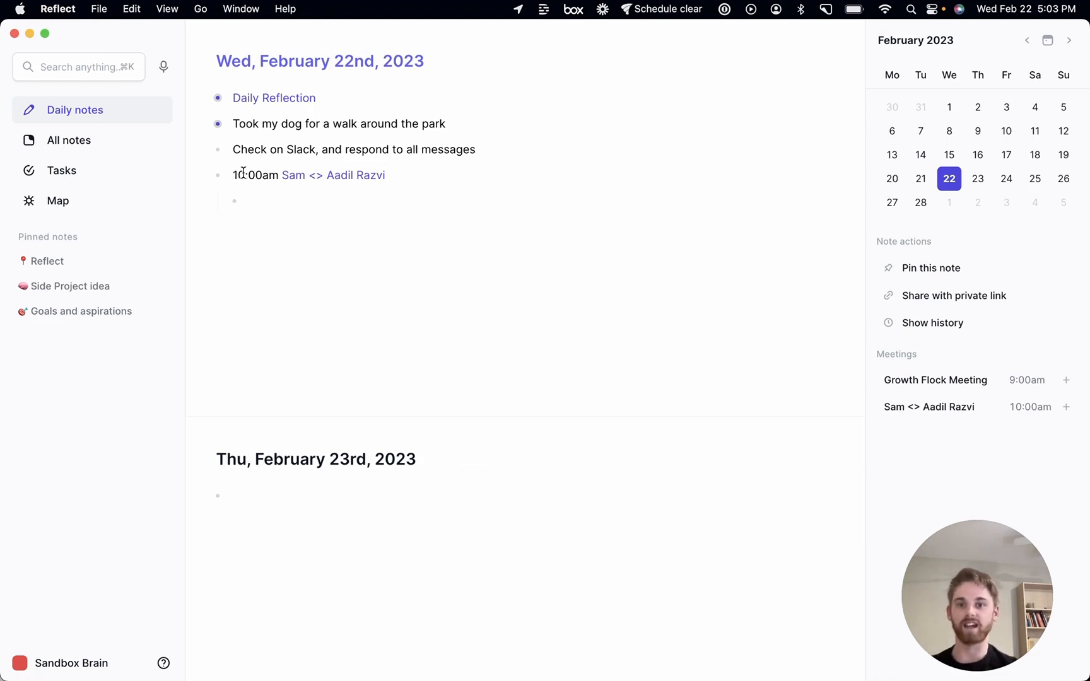
left_click(257, 199)
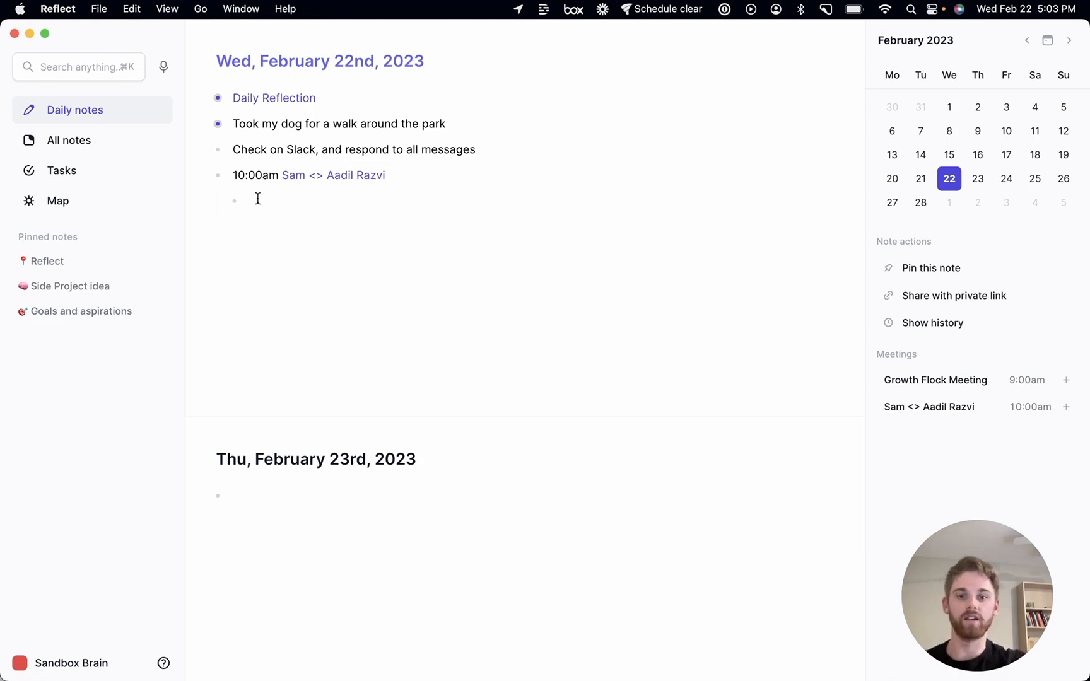
Add a nested bullet under the 10:00am meeting: 'Talked about Growth relating to' with a backlink to the Reflect note
type("Talked about ")
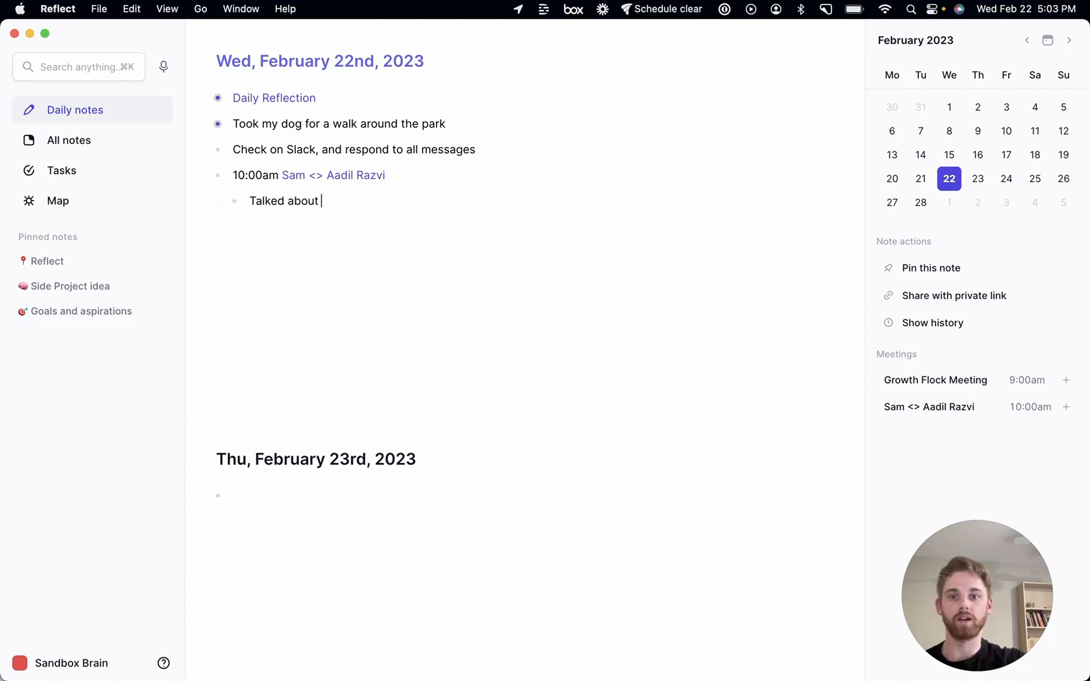
type("Growth re")
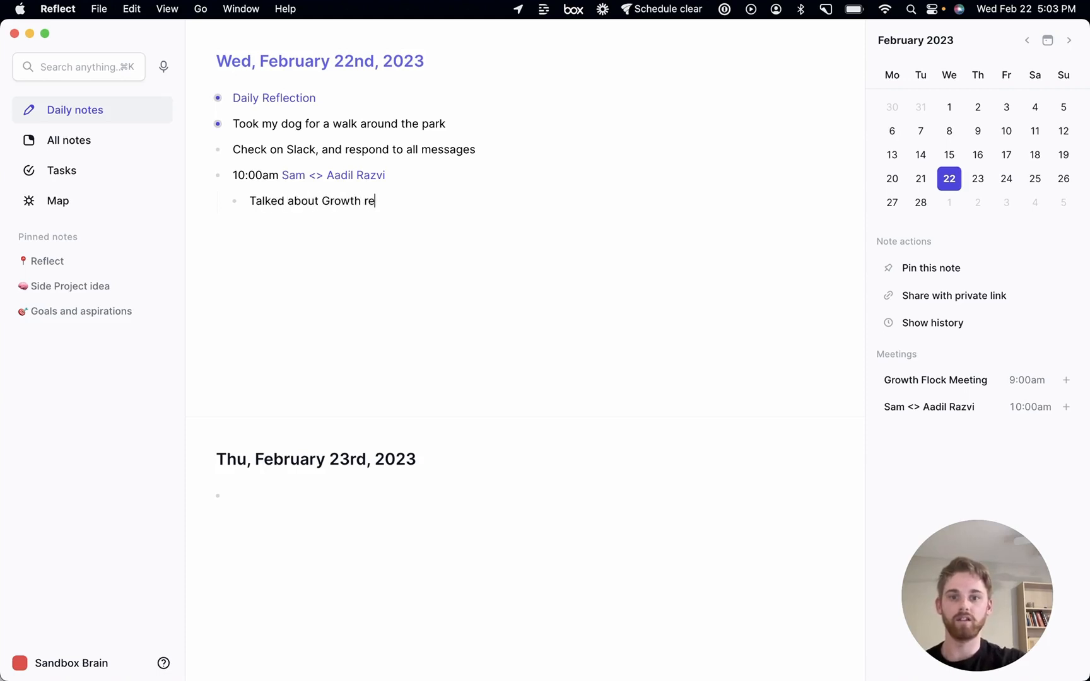
type("lating to ")
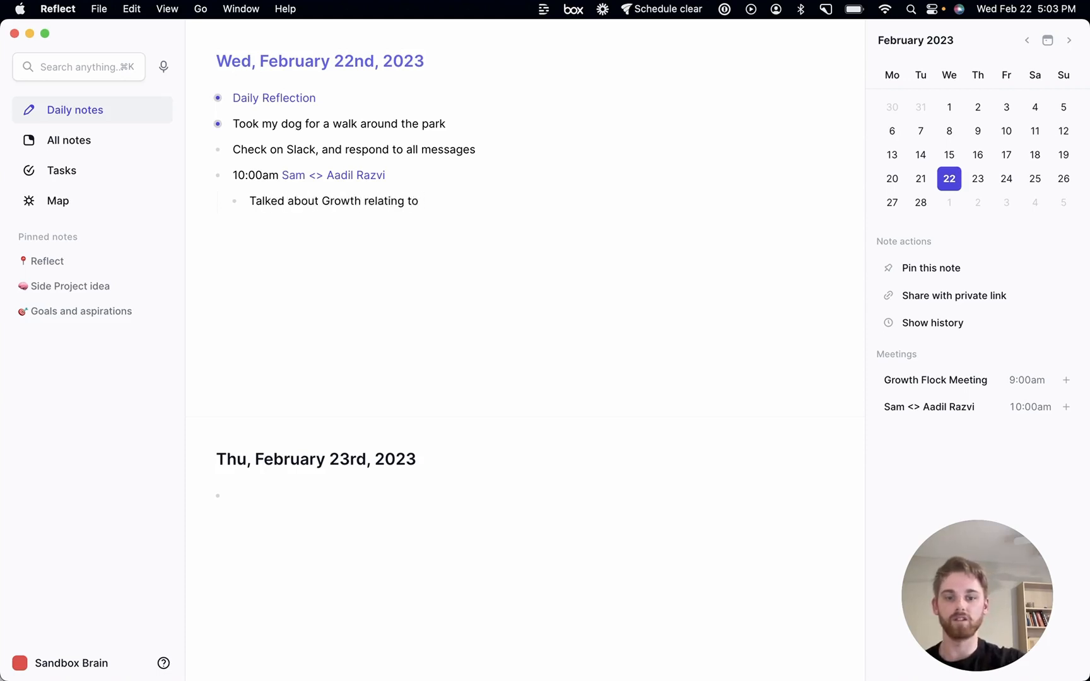
type("[[Ref")
key("Return")
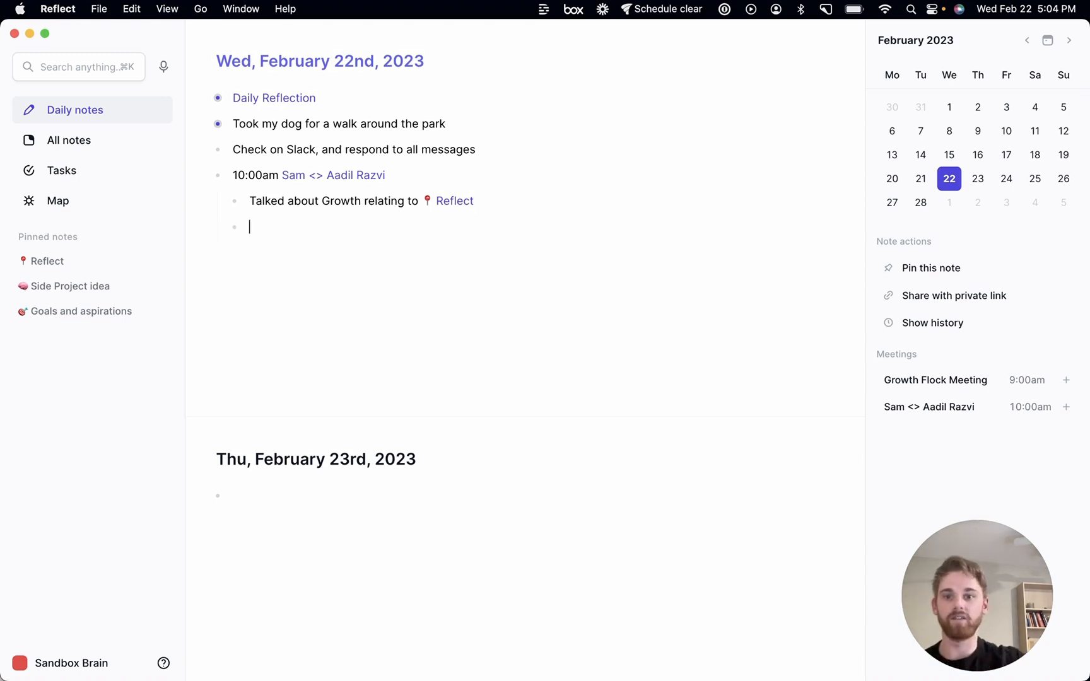
Add an 'Action list:' bullet and start a nested item beneath it
type("Action list")
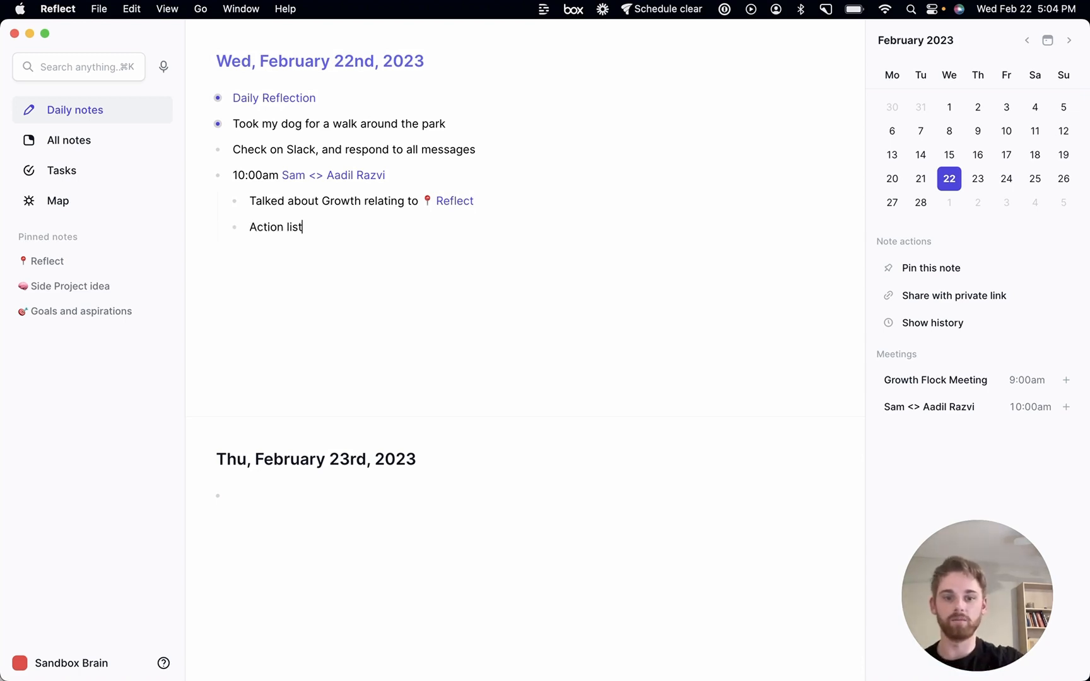
type(":")
key("shift+Return")
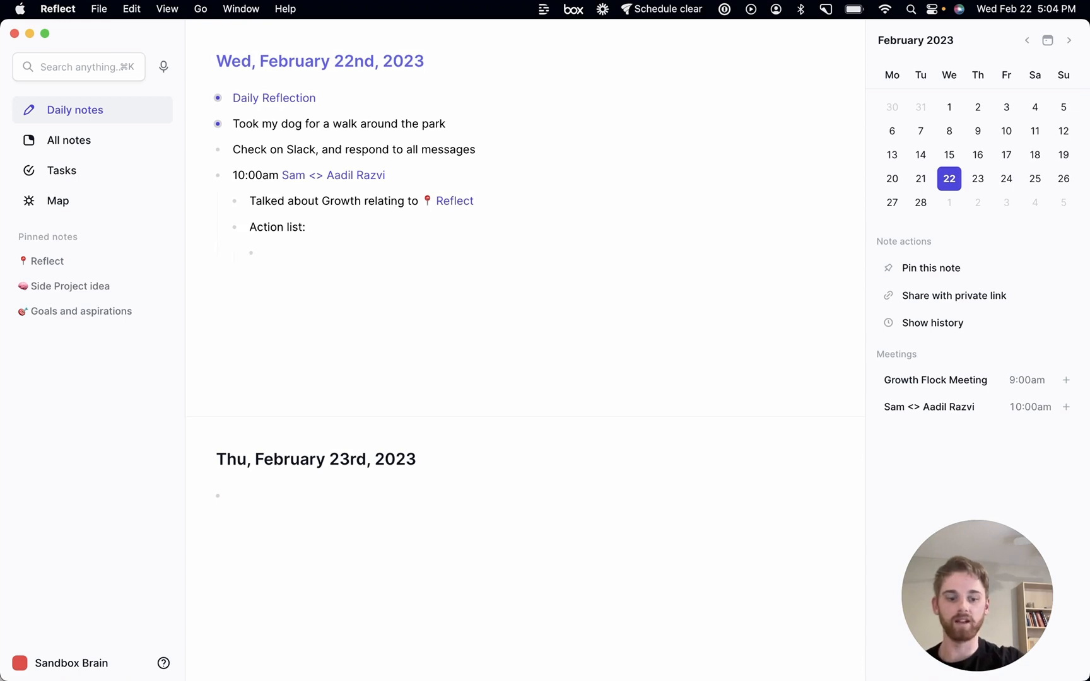
Create a task 'Follow up with Alex MacCaw about a new growth idea', linking the Alex MacCaw note
type("+ Follo")
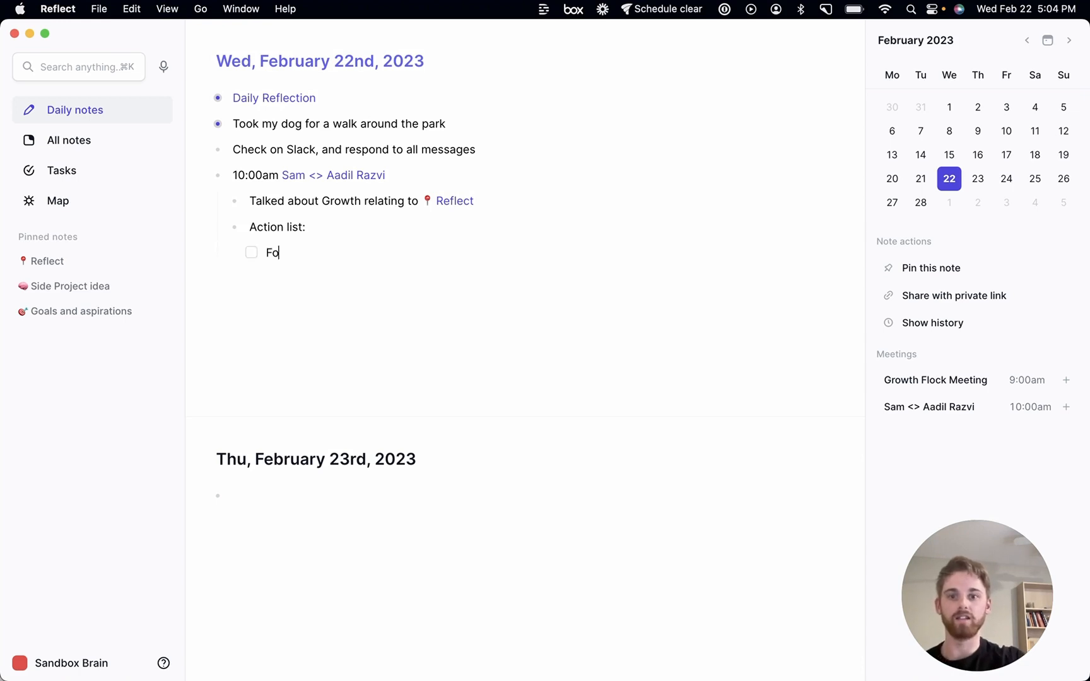
type("w up ")
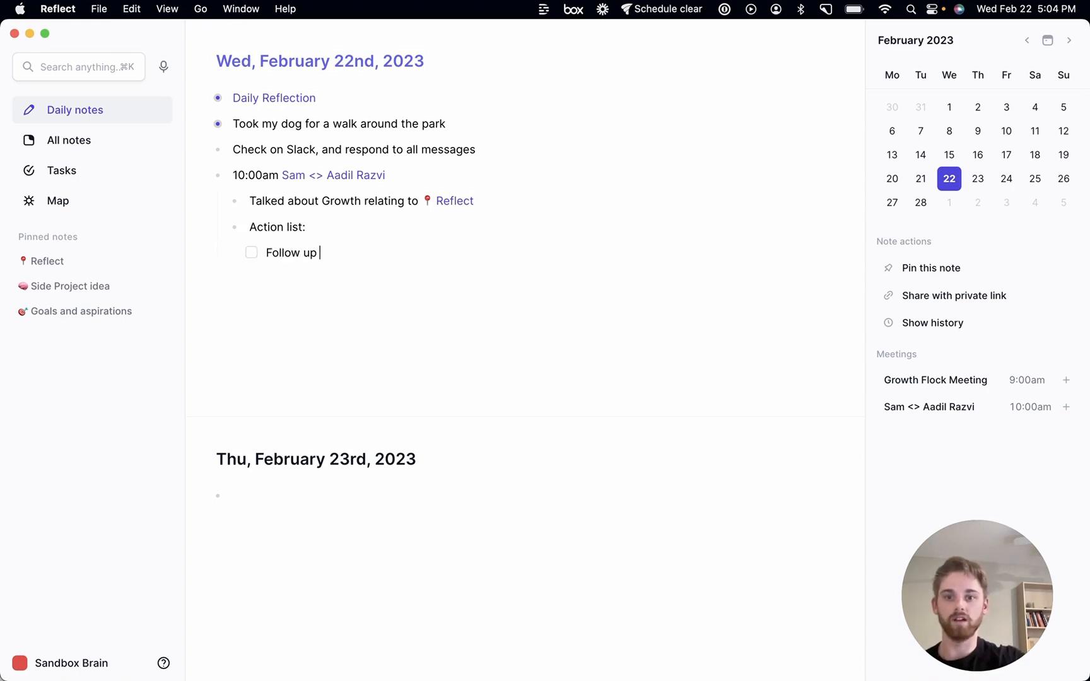
type("with Al")
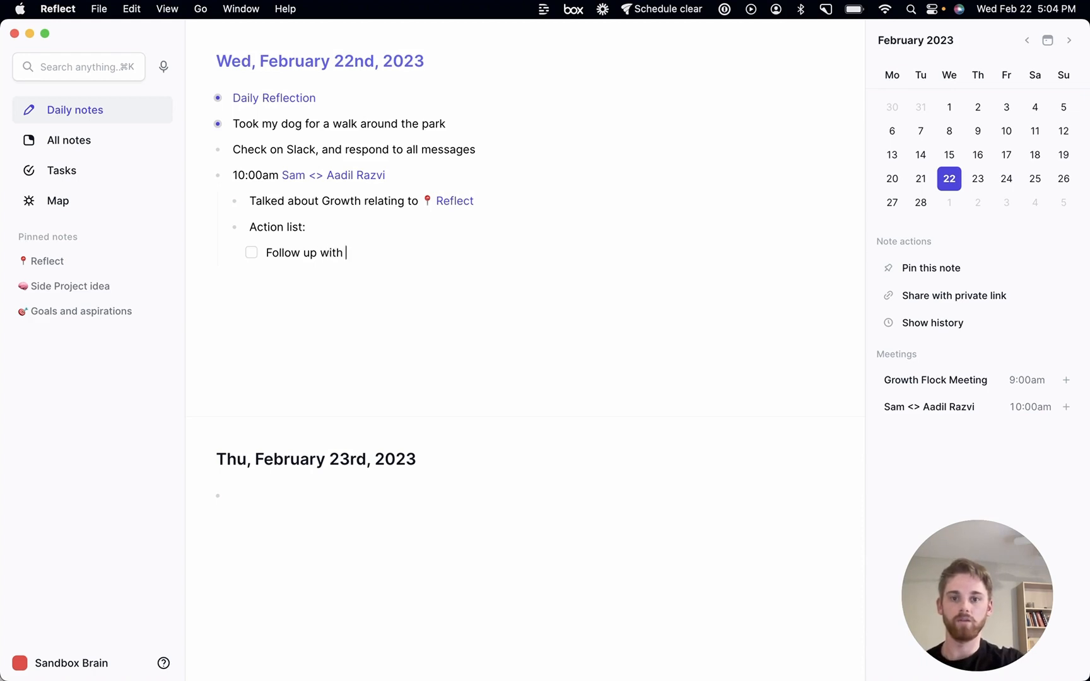
key("BackSpace")
key("BackSpace")
type("[[")
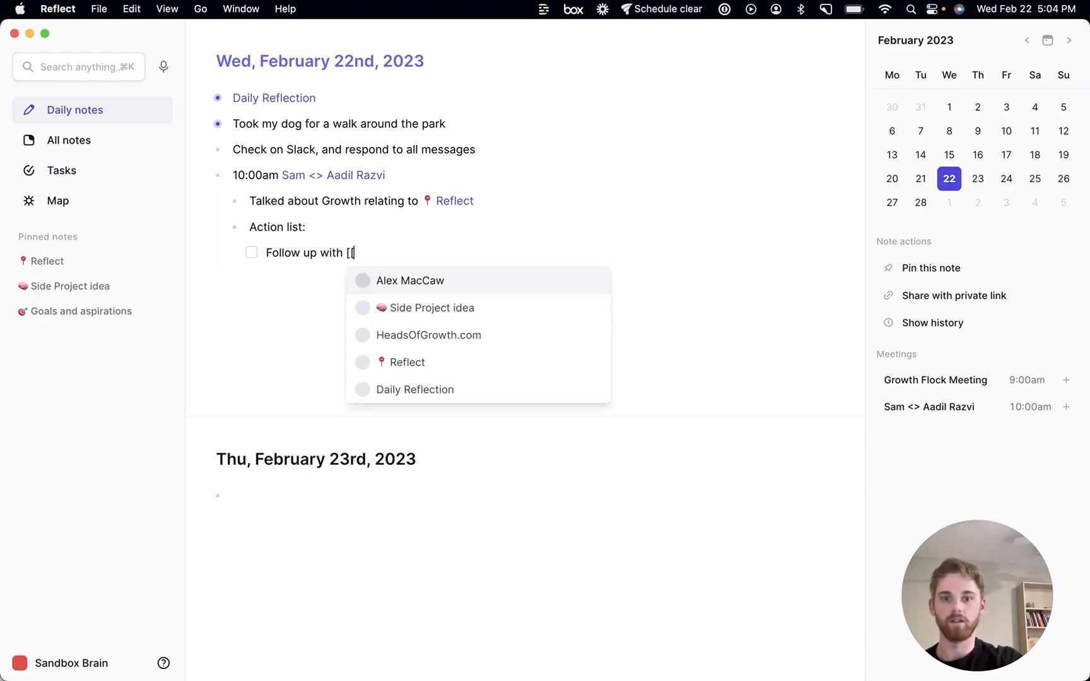
key("Return")
type("abou")
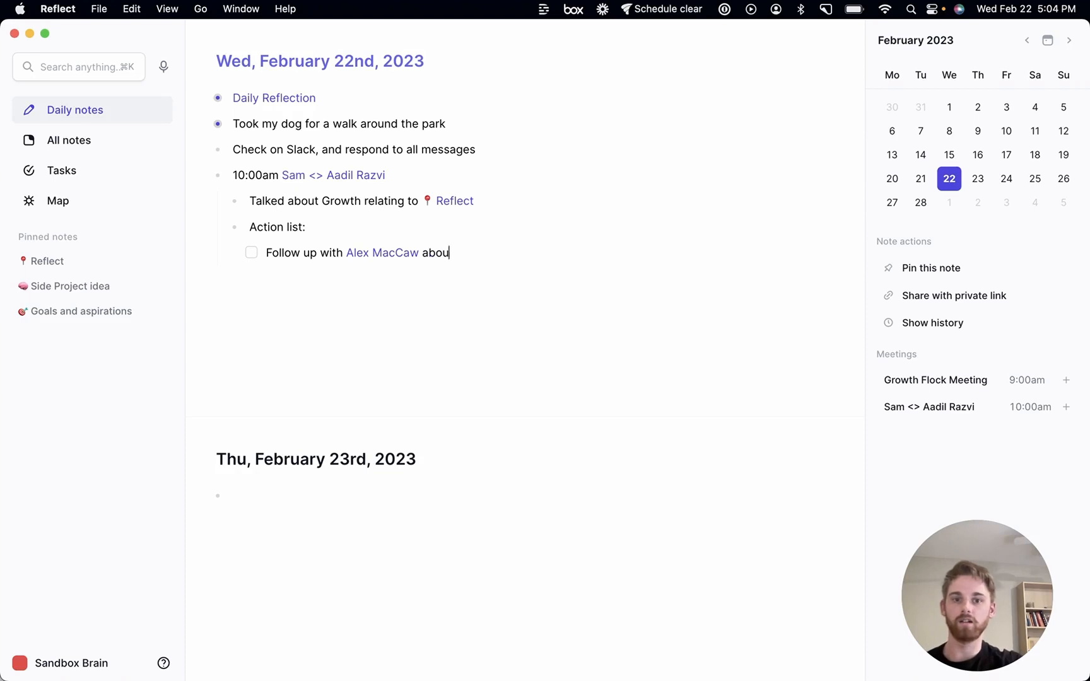
type("t a new")
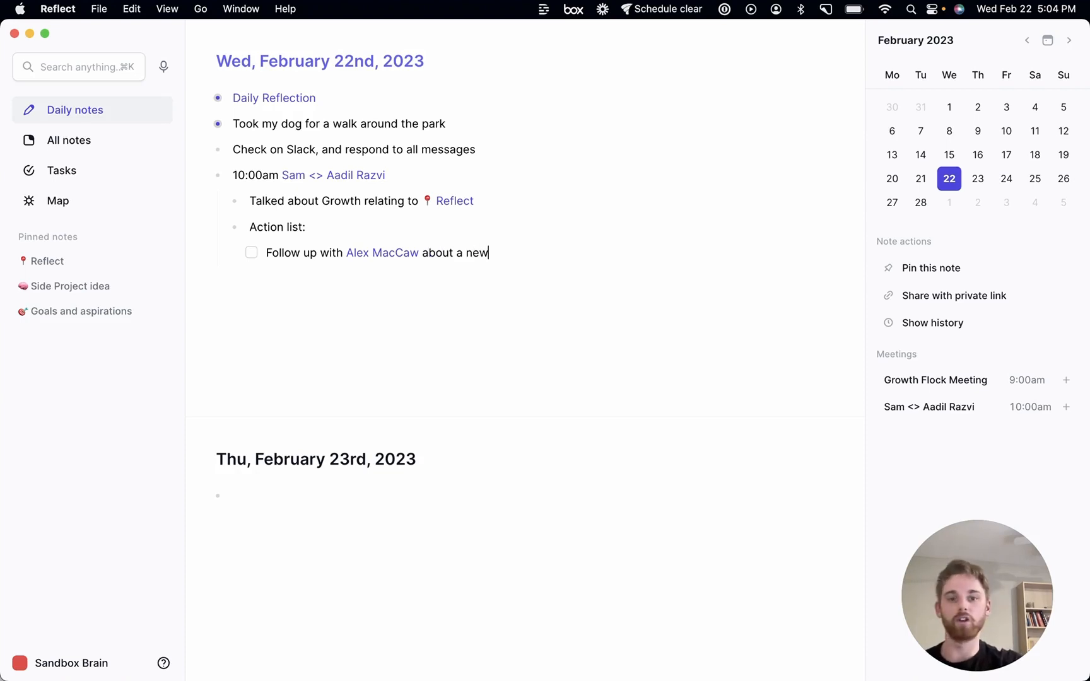
type(" grow")
key("BackSpace")
type("wth")
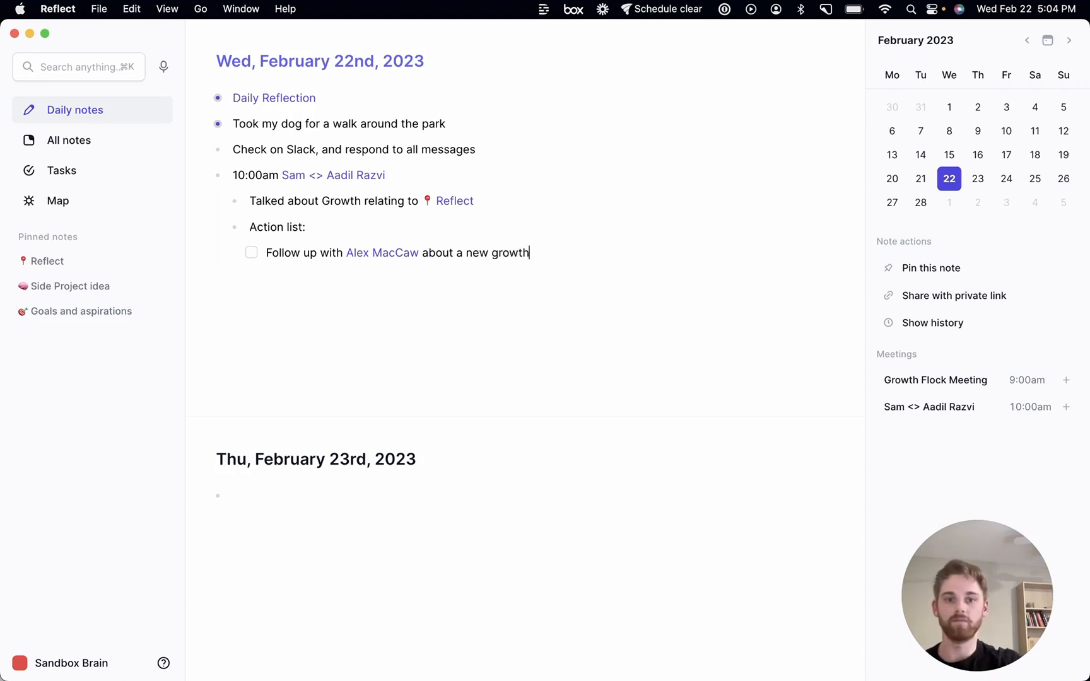
type(" idea")
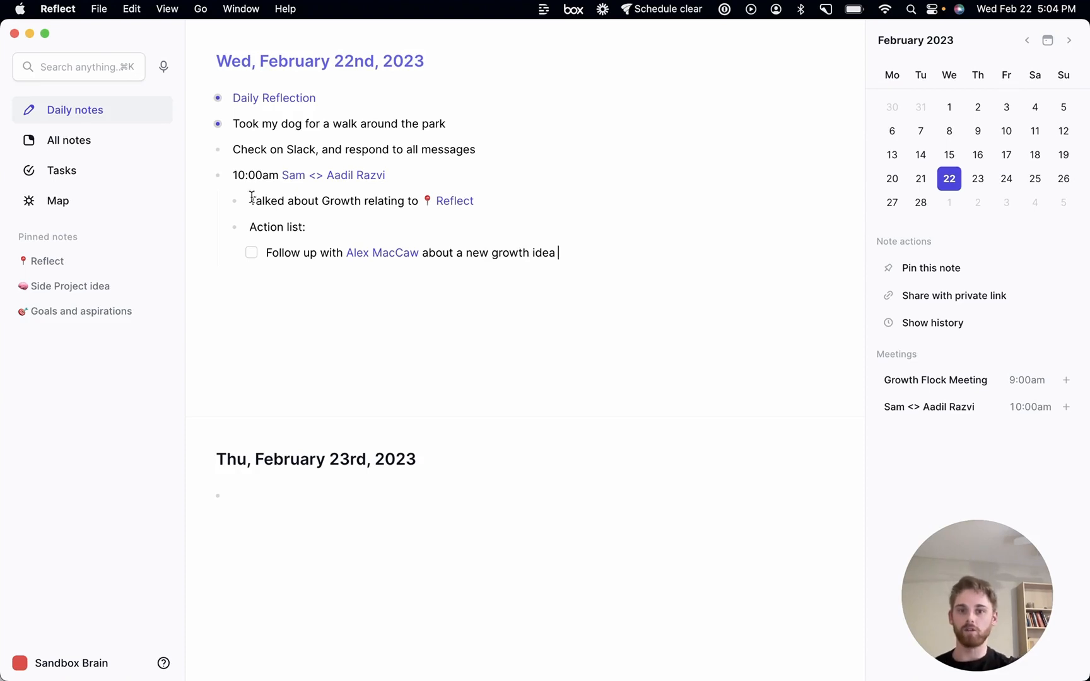
Open the 10:00am meeting note to view its backlinks, then go back to the daily note
left_click(377, 178)
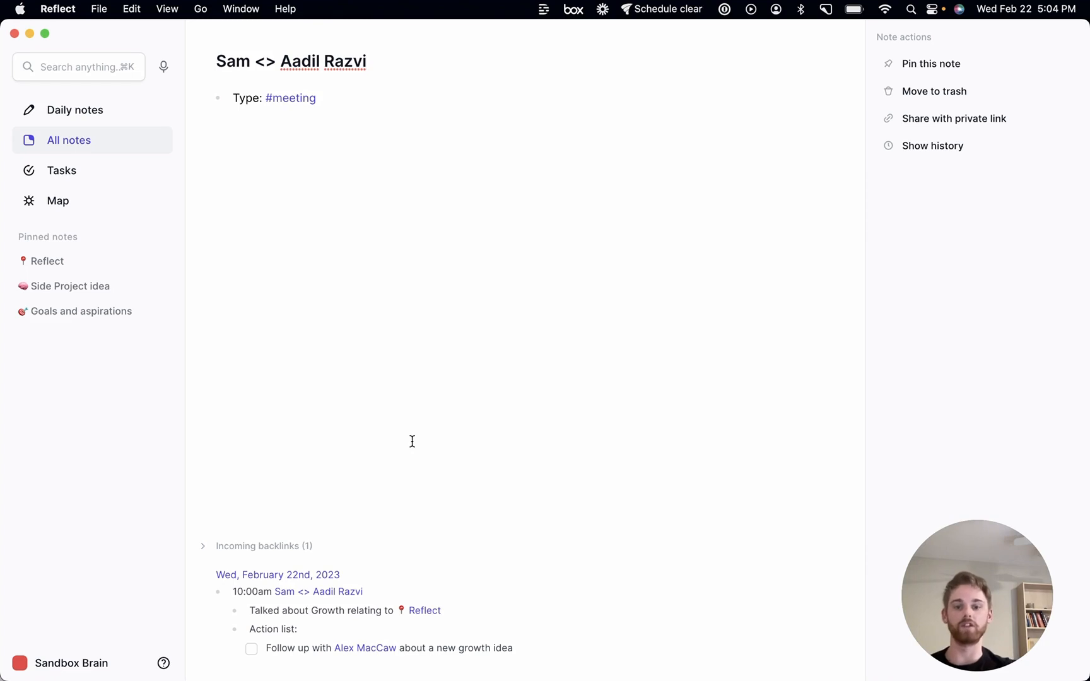
left_click(338, 628)
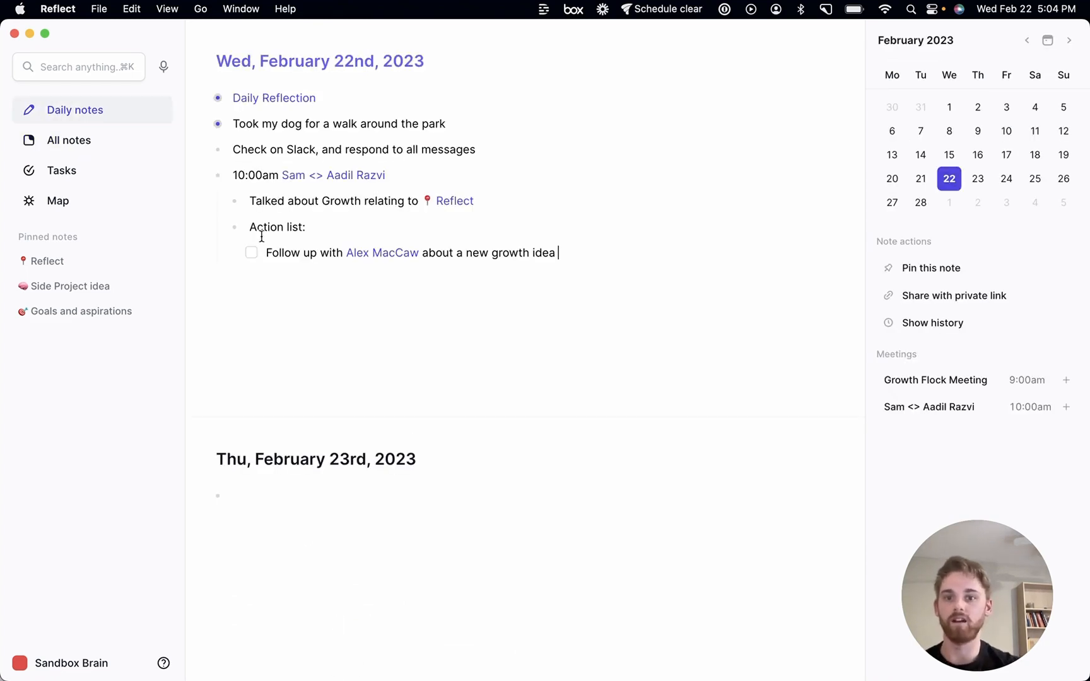
Collapse the meeting bullet and add a new bullet 'Went to lunch with' linking the Alex MacCaw note
left_click(221, 178)
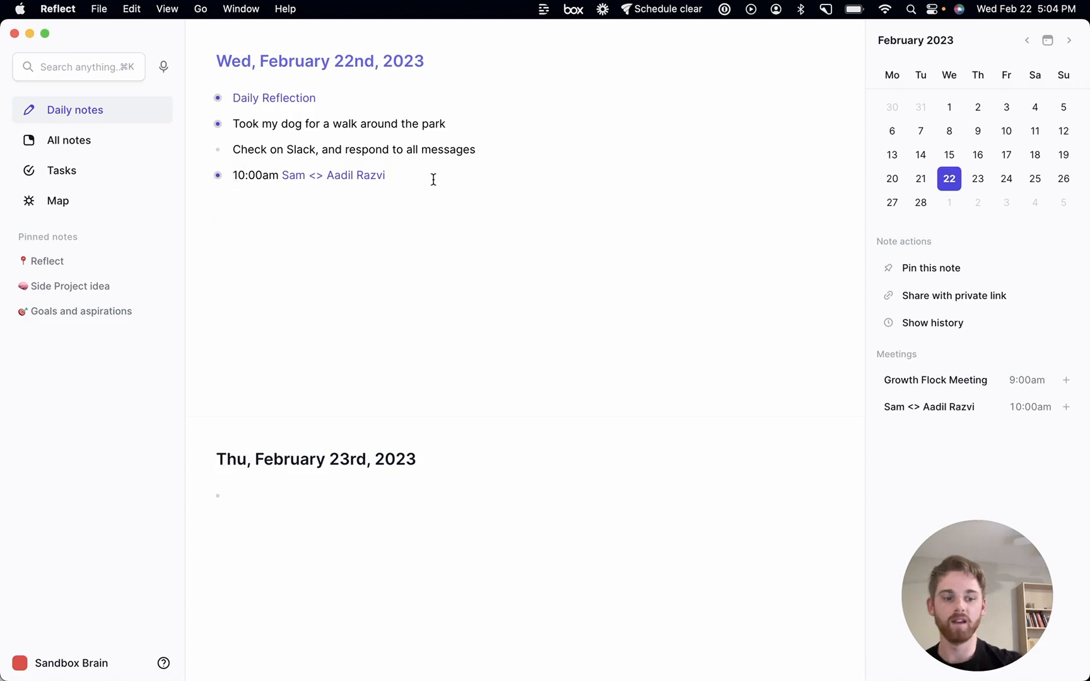
key("Return")
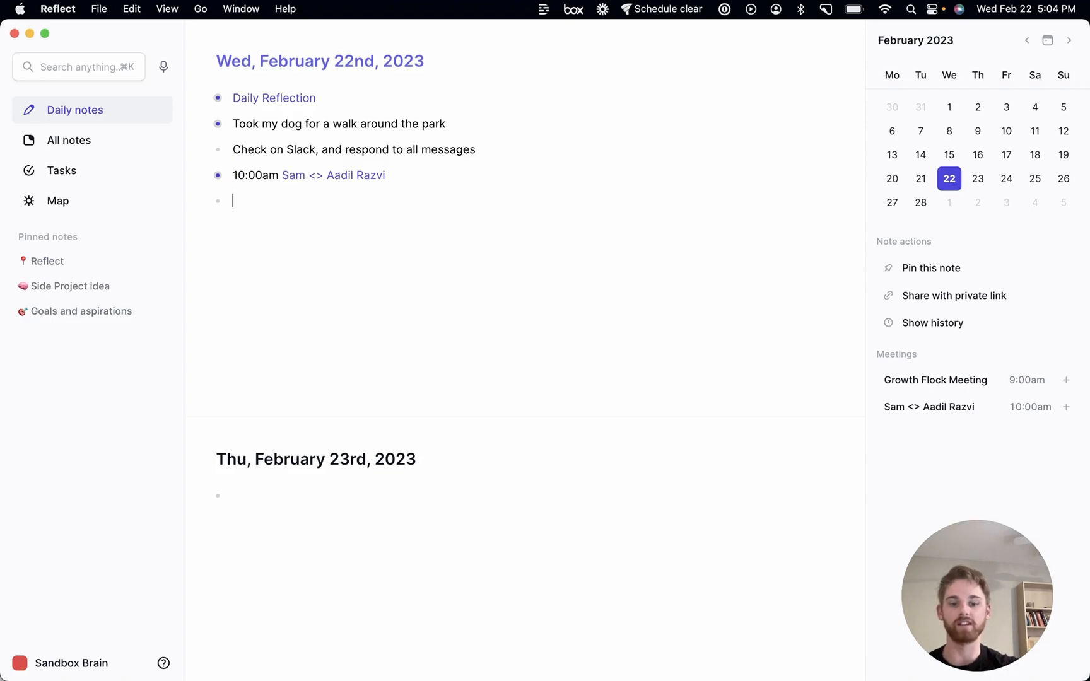
type("Went to lunch")
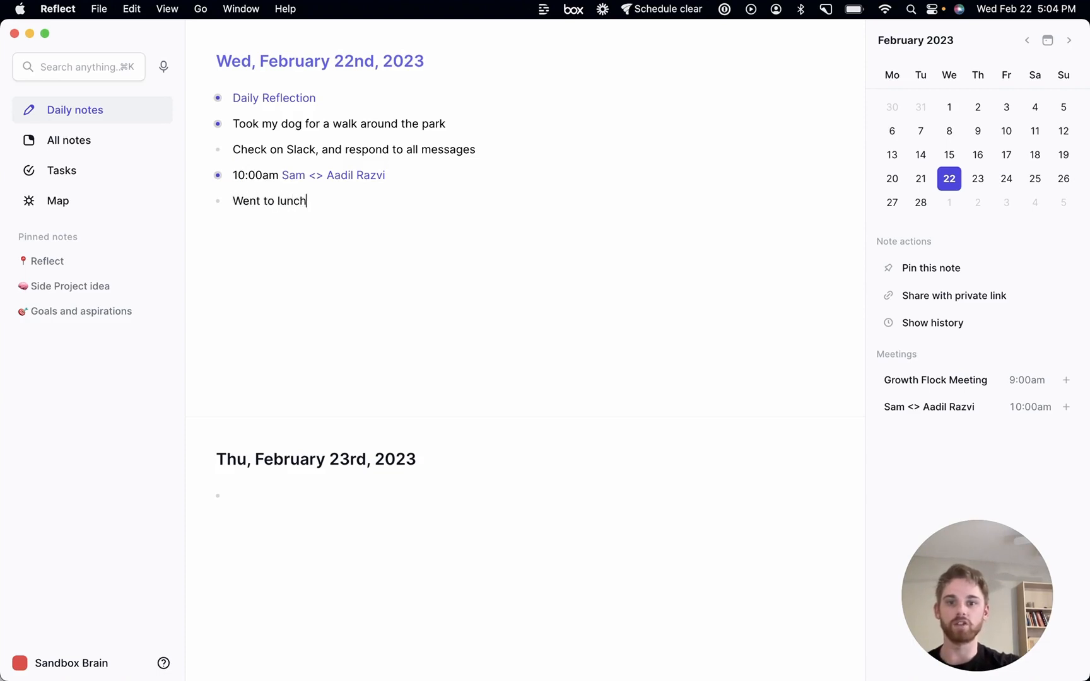
type(" with [[Al")
key("Return")
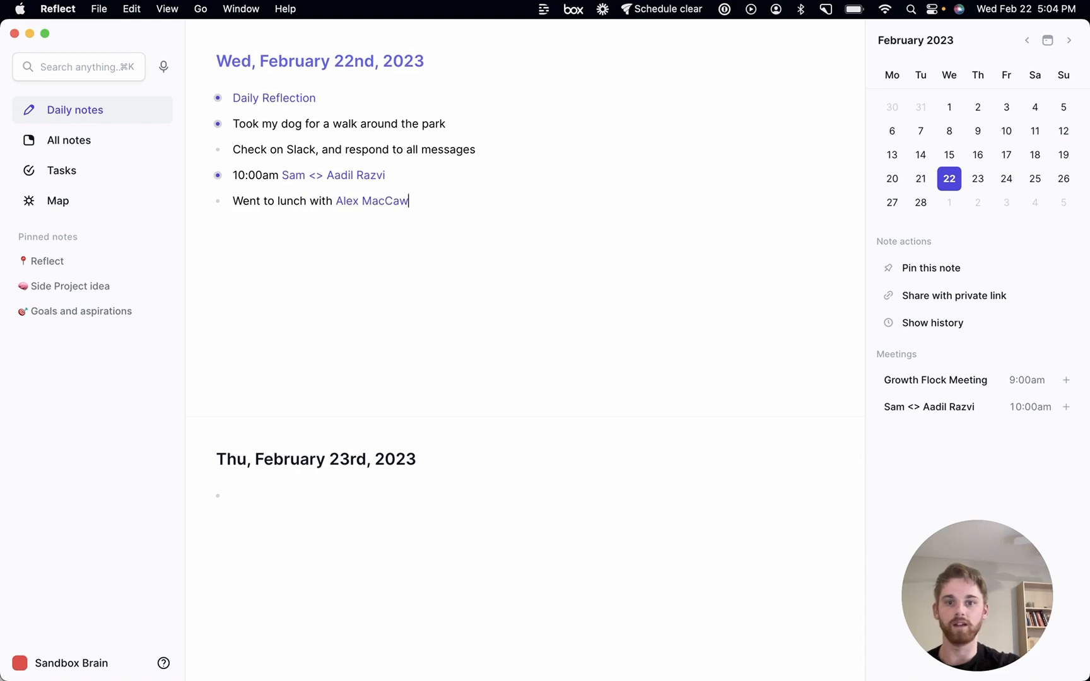
Append 'at' and a link to a newly created note named Blackbelly Butcher
type("at [[Black")
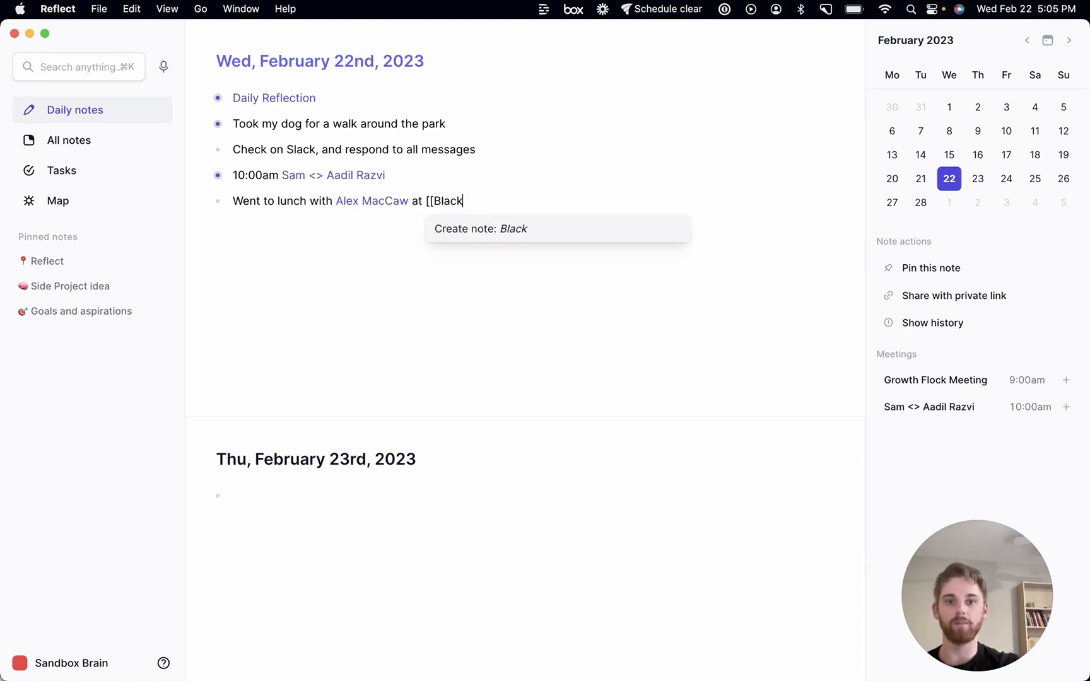
type("belly Butcher")
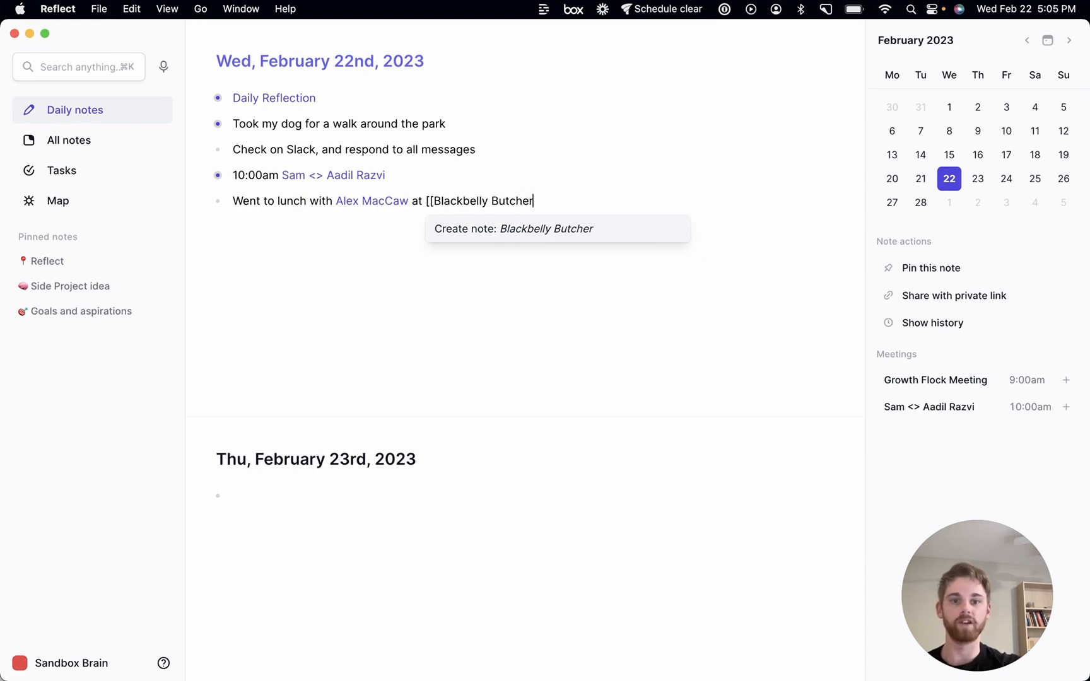
key("Return")
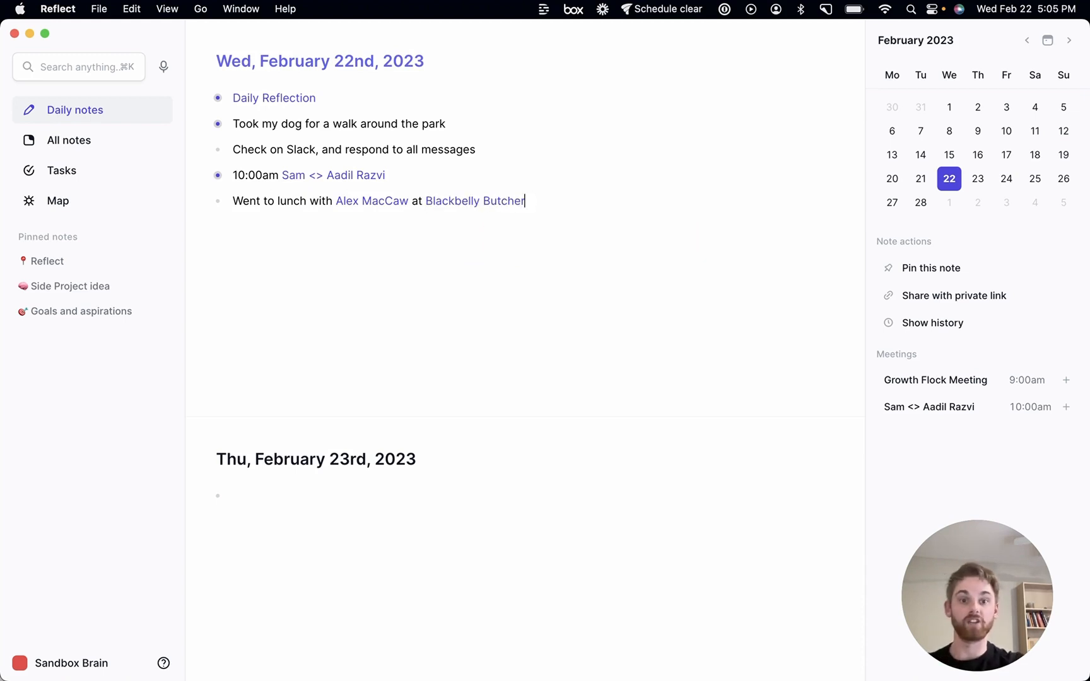
Open the Blackbelly Butcher note and tag it #restaurant
left_click(511, 201)
key("Return")
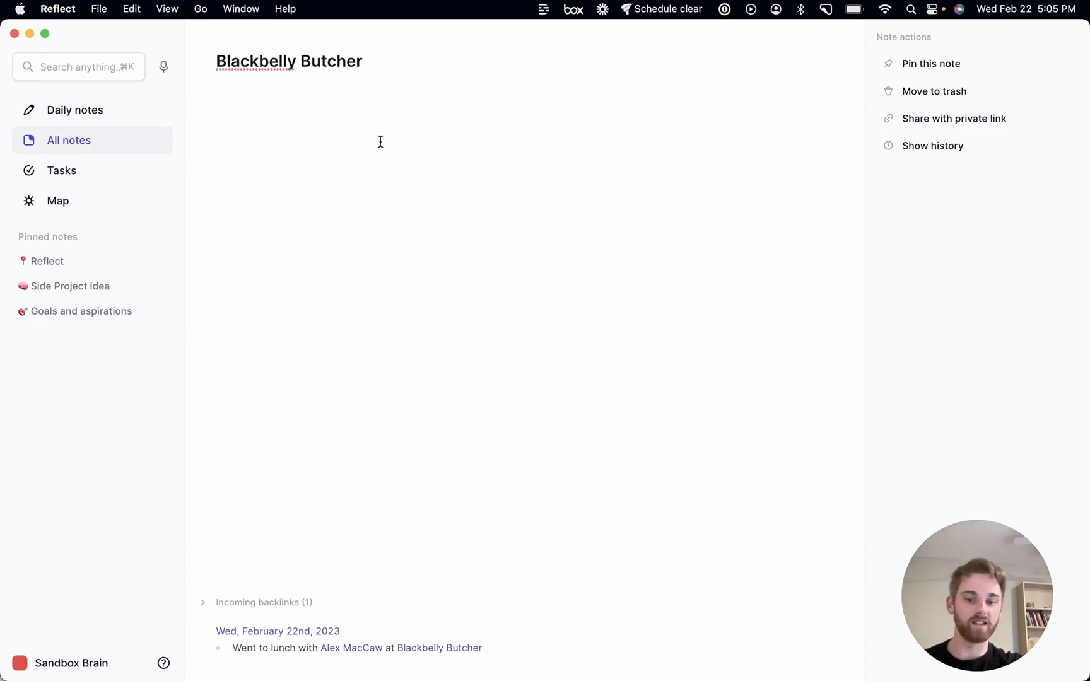
type("#res")
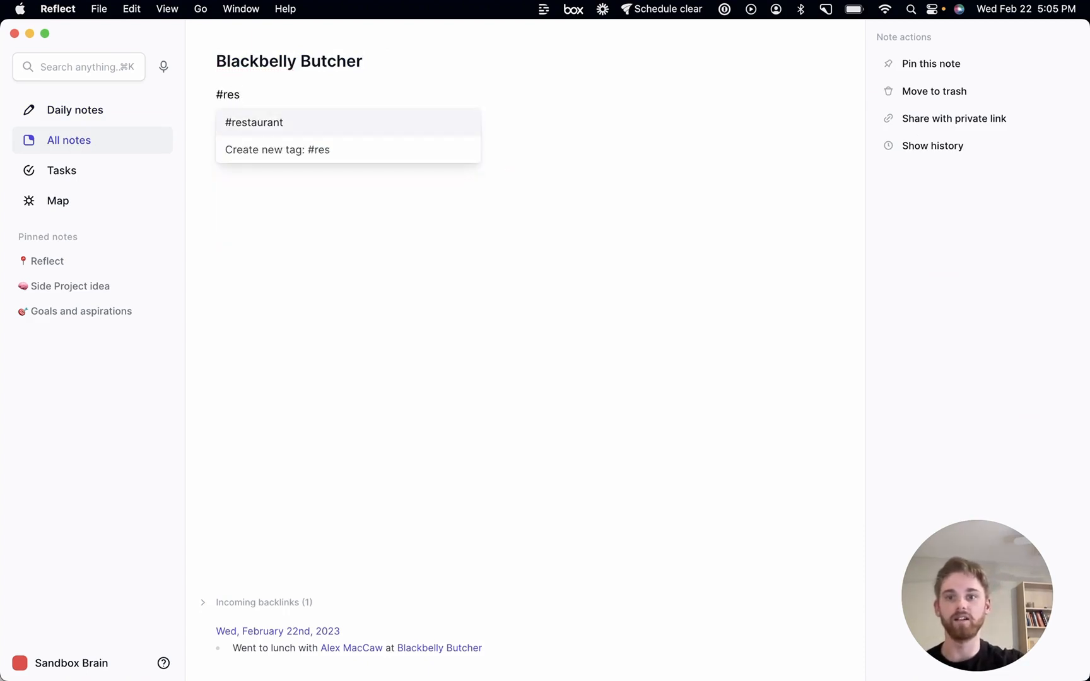
key("Return")
key("Return")
Add the line 'Location: Boulder, Colorado' to the Blackbelly Butcher note
type("Lo")
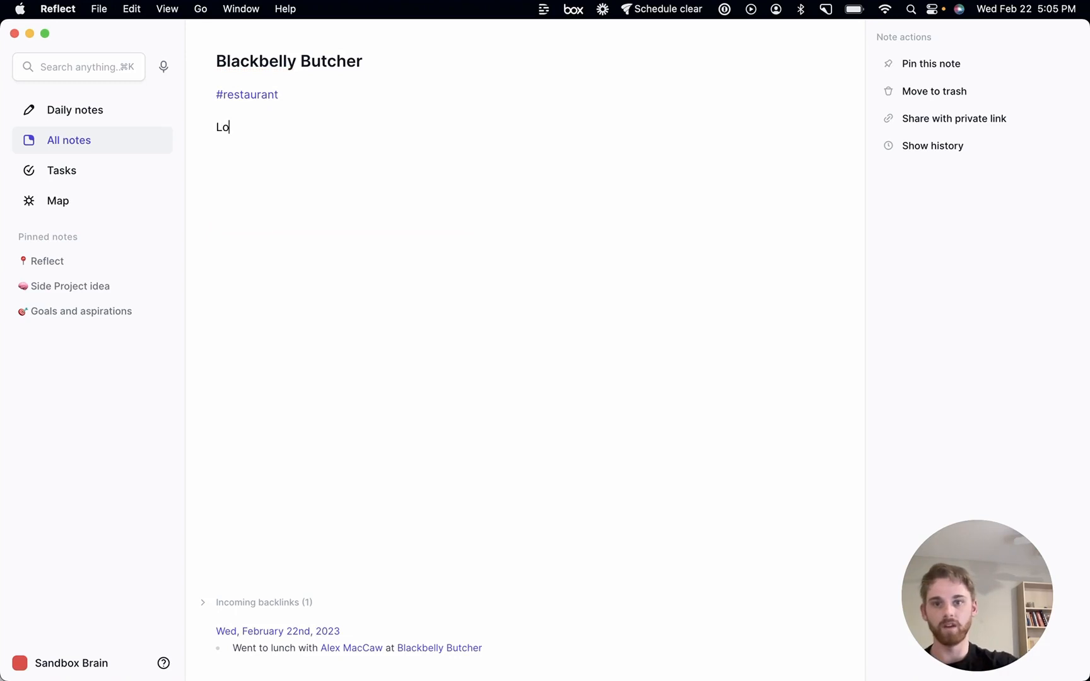
type("cation: Boulder,")
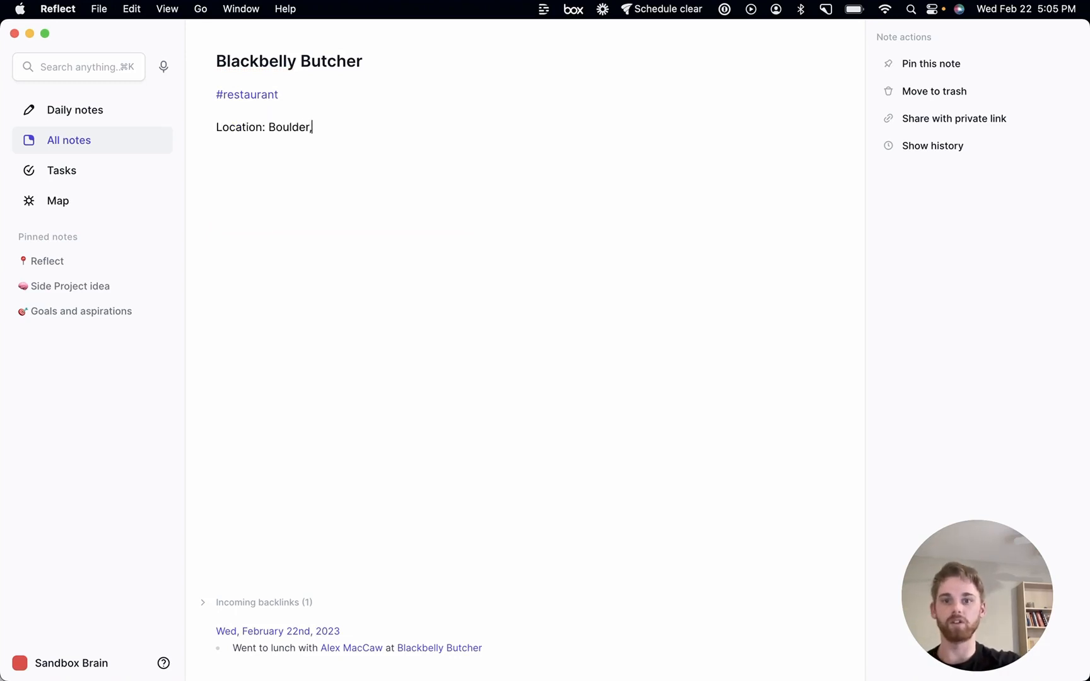
type(" Colorado")
key("Return")
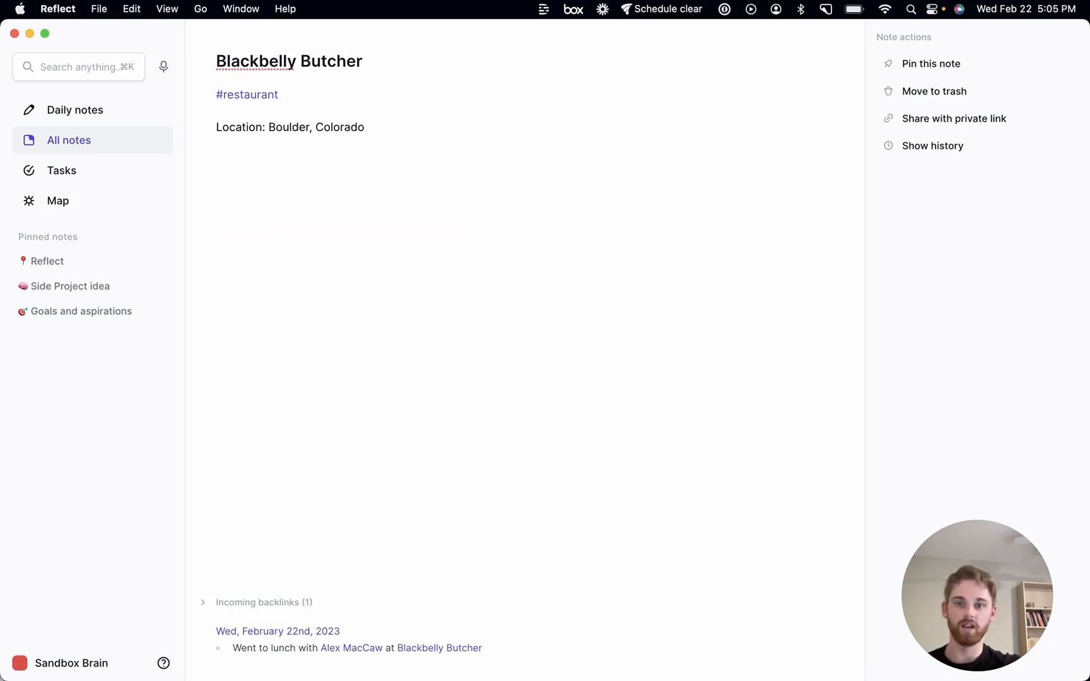
Write 'I had a Prime Rib sandwich, and it was 10/10' in the restaurant note
type("I h")
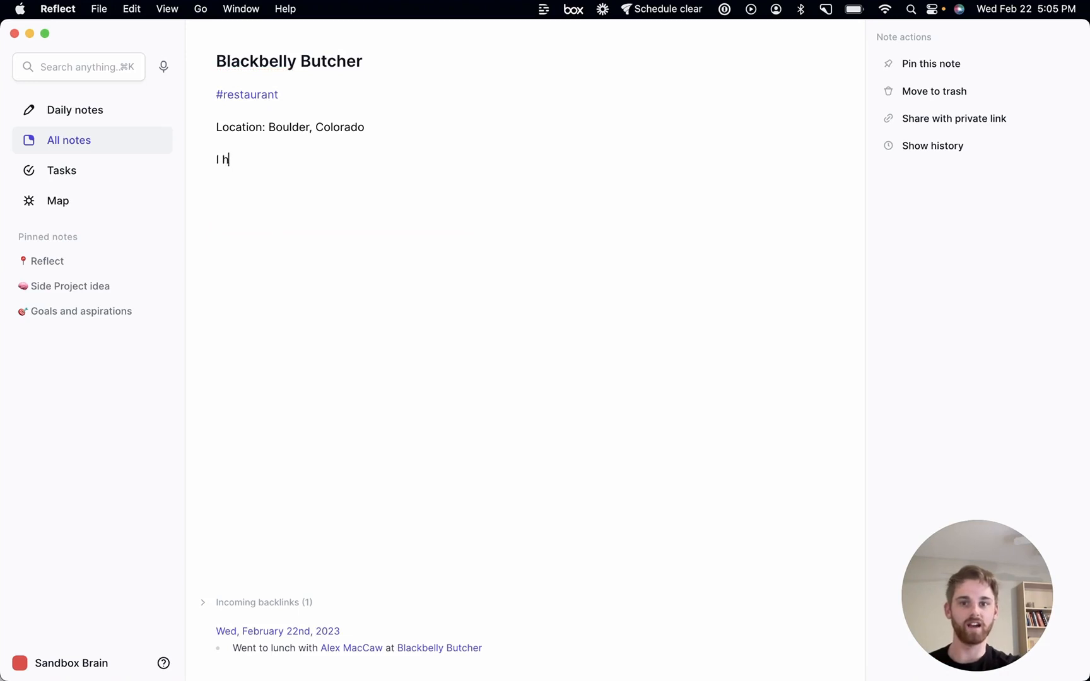
type("ad a Prime ")
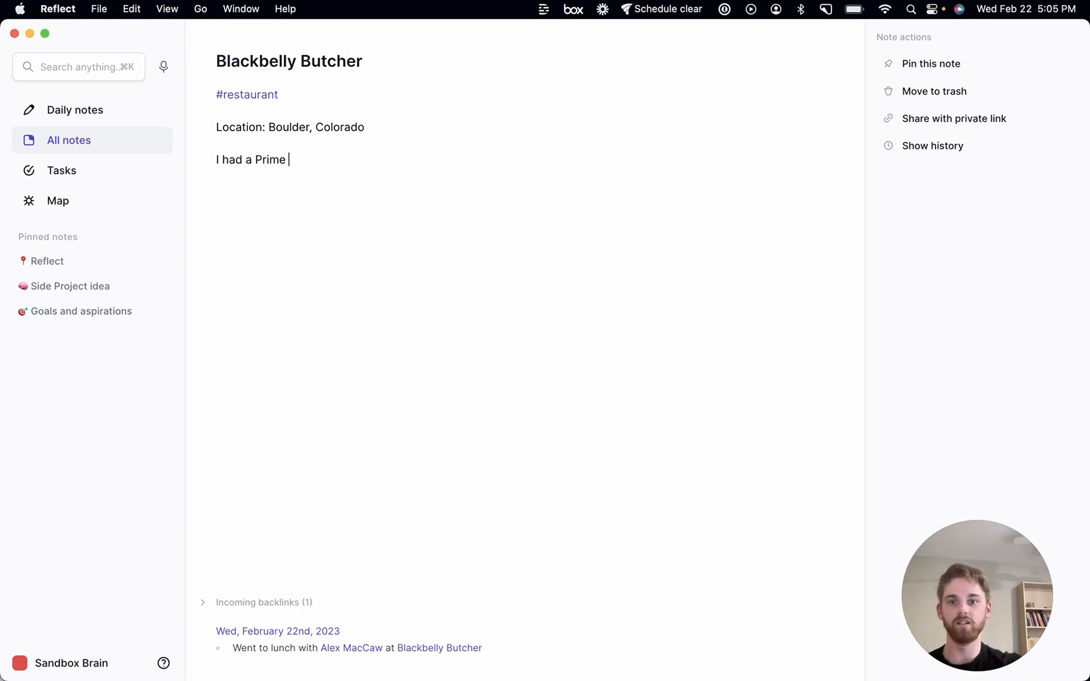
type("Rib sand")
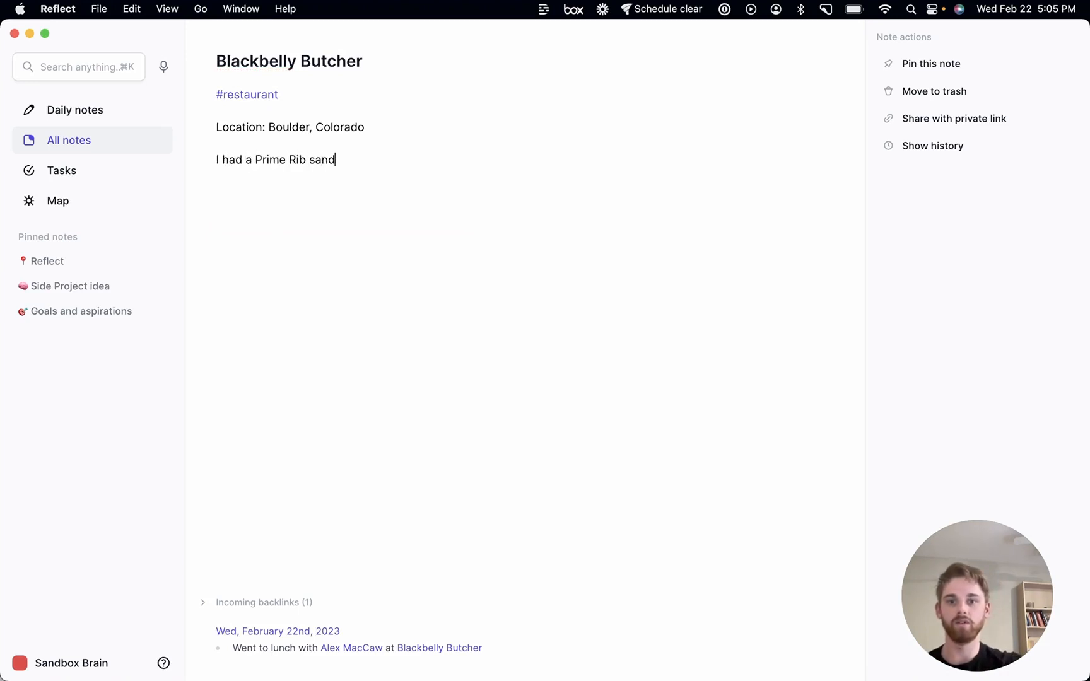
type("wich, and")
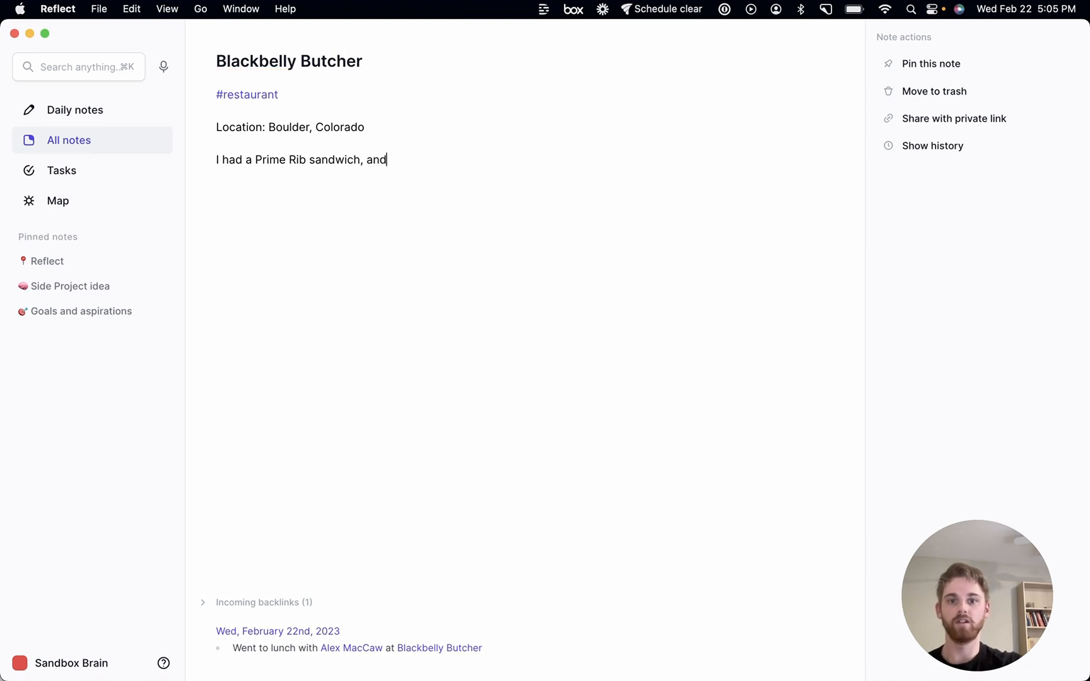
type(" it was 10/10")
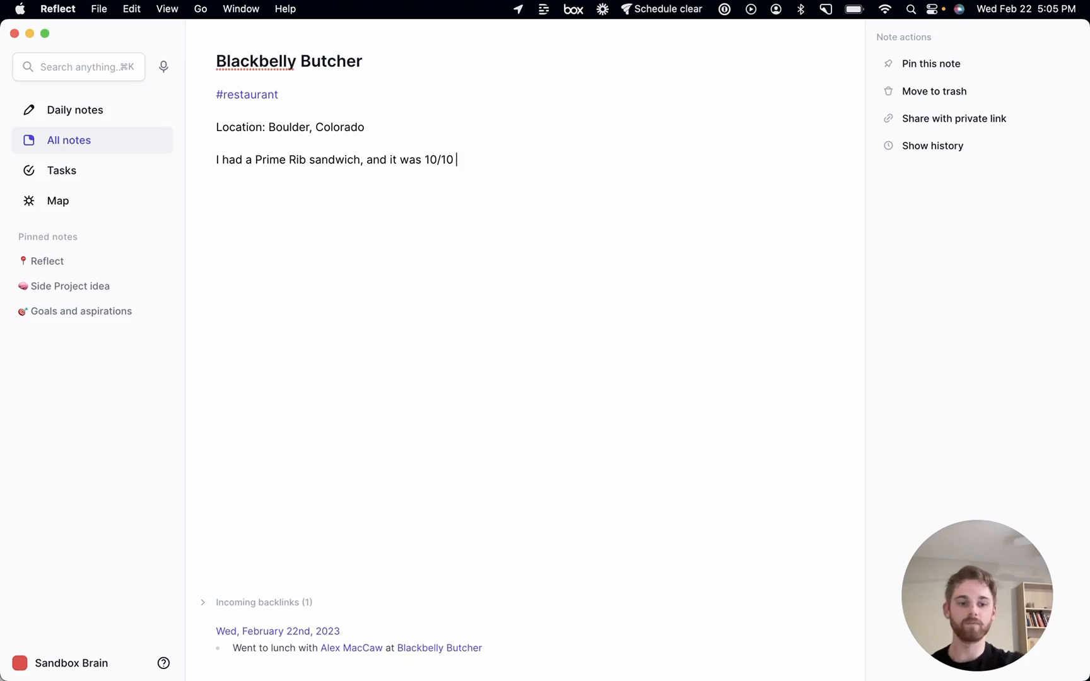
Return to today's daily note and start a new bullet after the lunch entry
key("super+d")
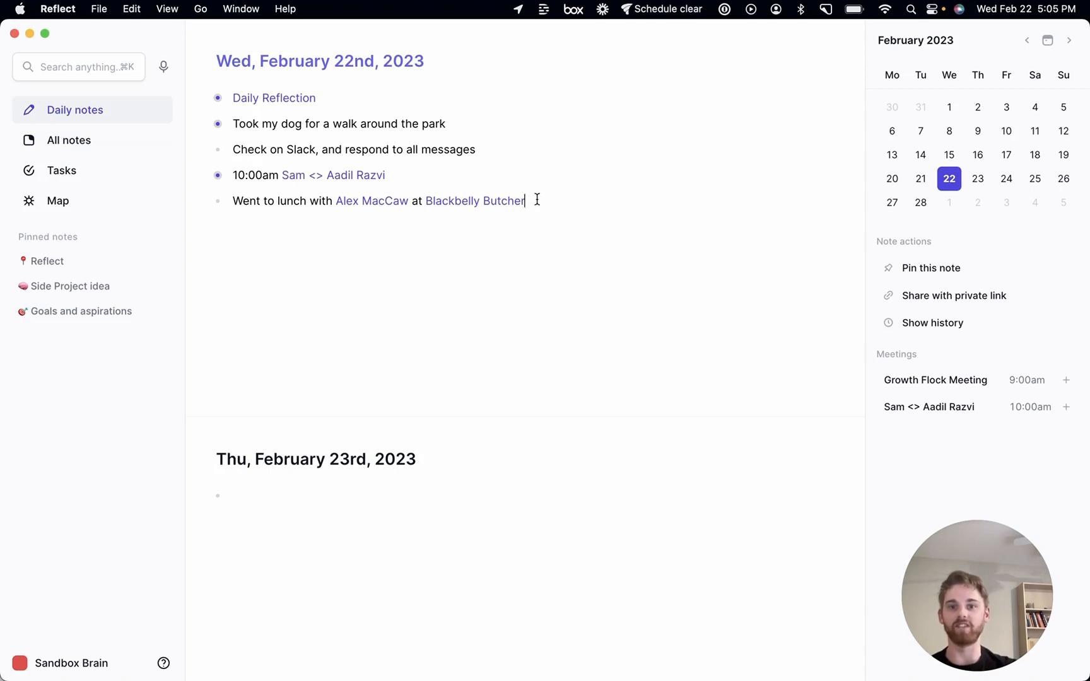
key("Return")
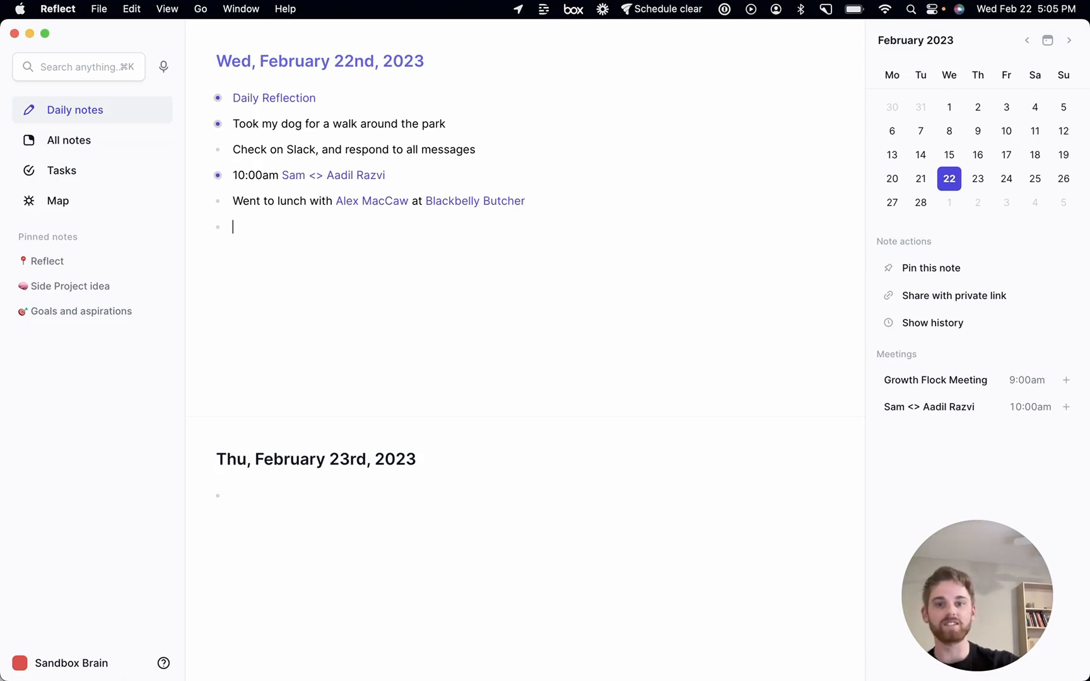
Add a 'To Do:' bullet with an indented checkbox task 'Pick the kids up from school' beneath it
type("To Do:")
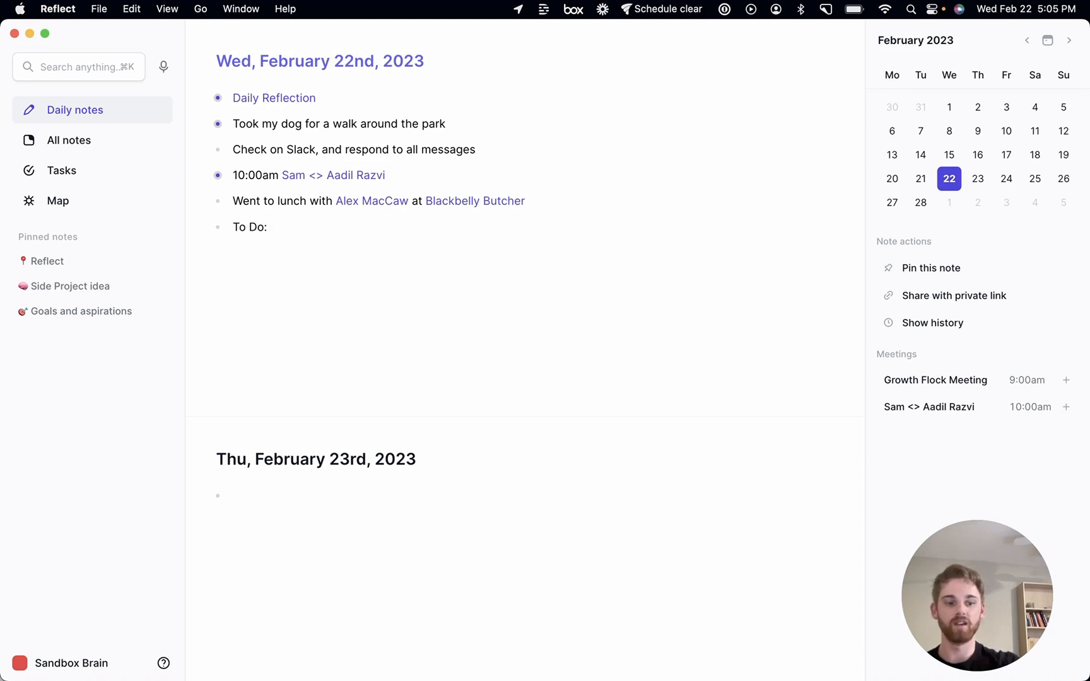
key("Tab")
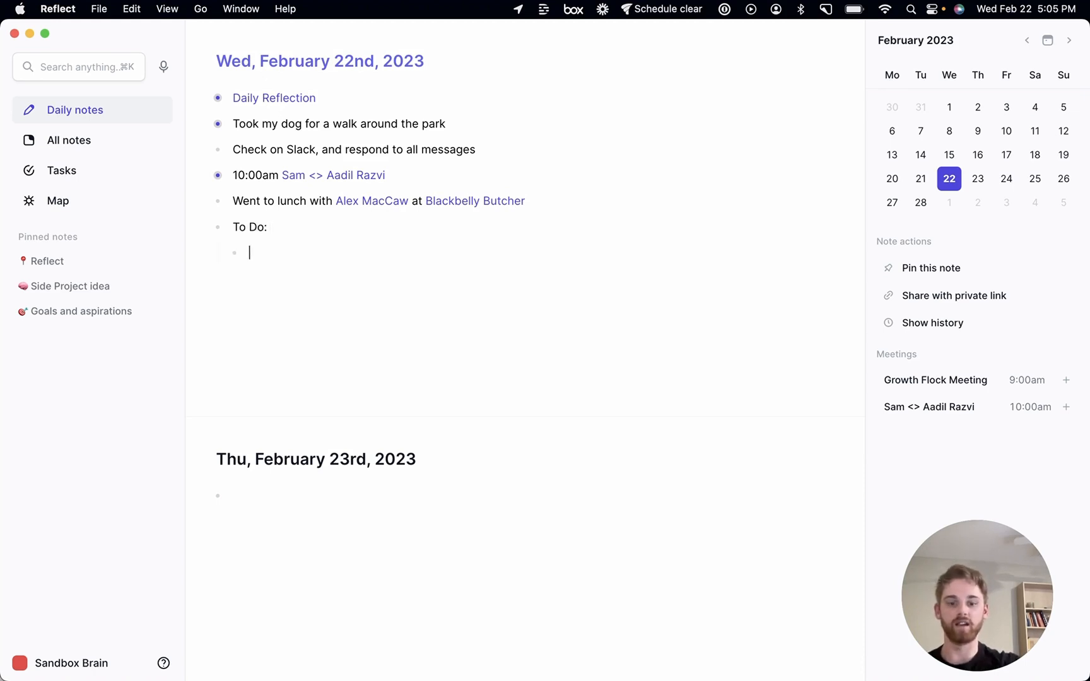
key("super+Return")
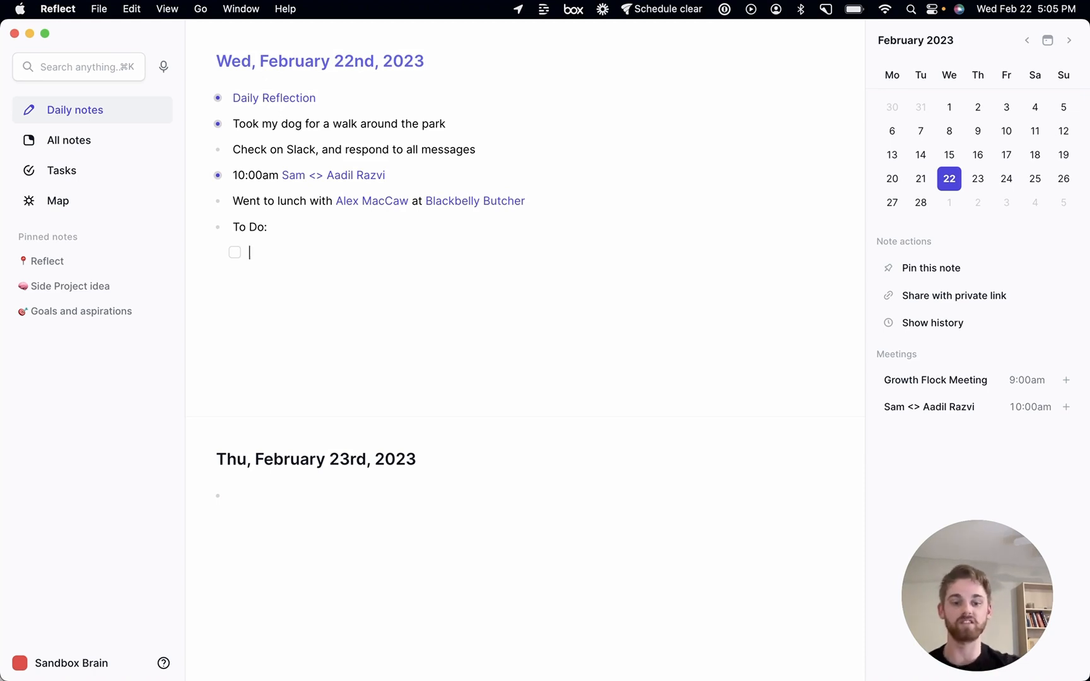
type("Pick")
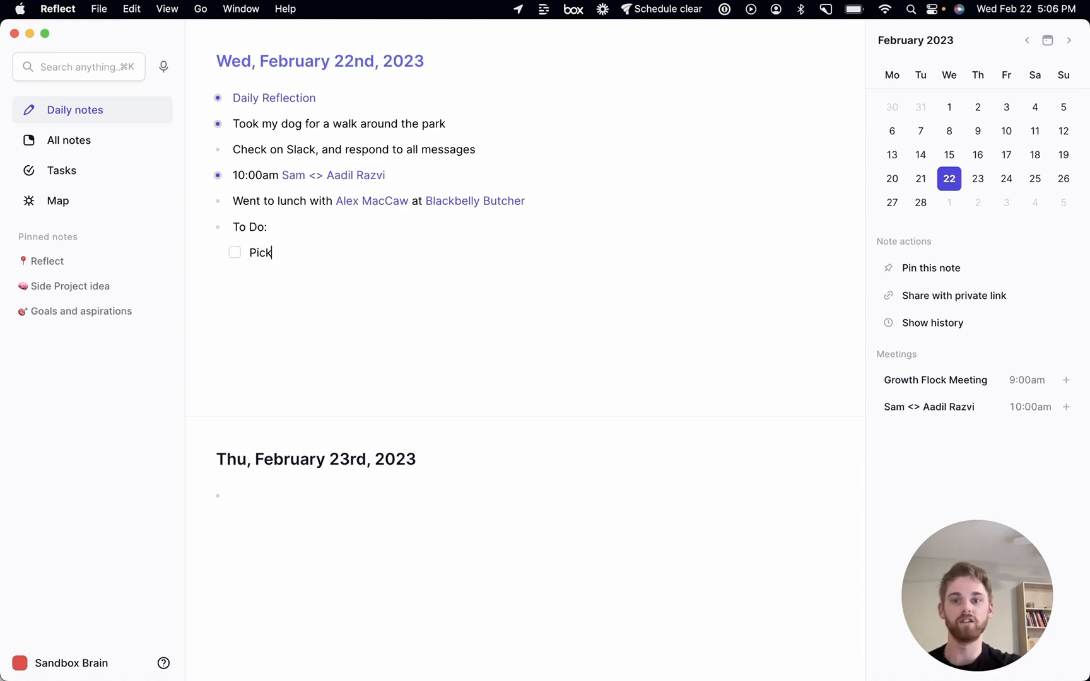
type(" the kids up from school")
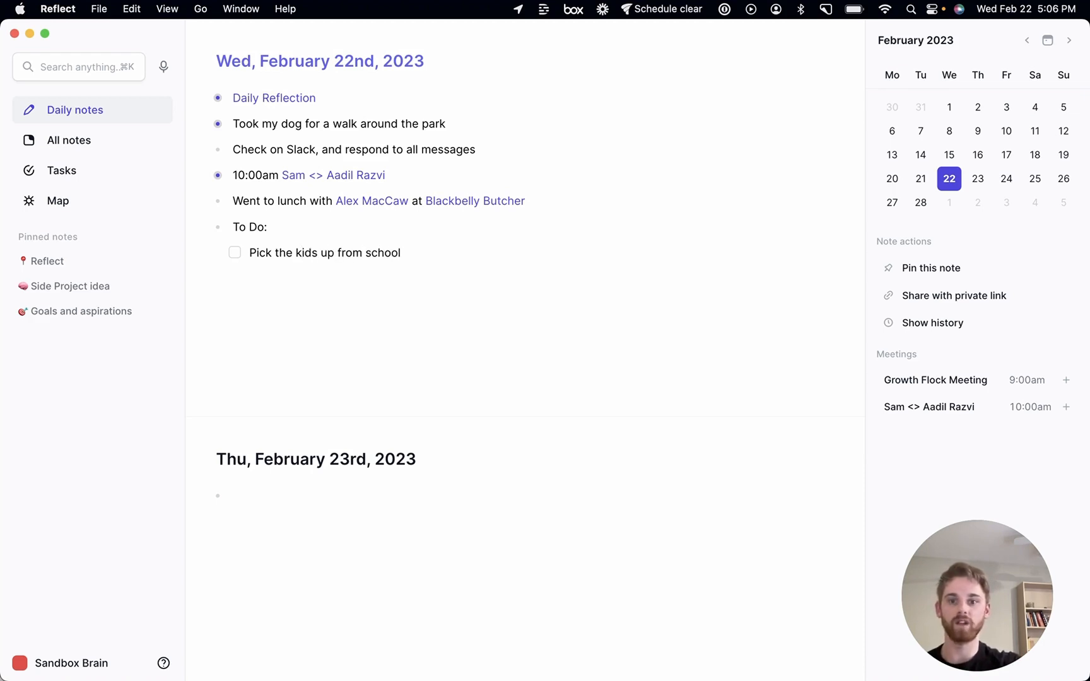
Add a second task 'Go to the grocery store' under the To Do list
key("Return")
type("Go to the gro")
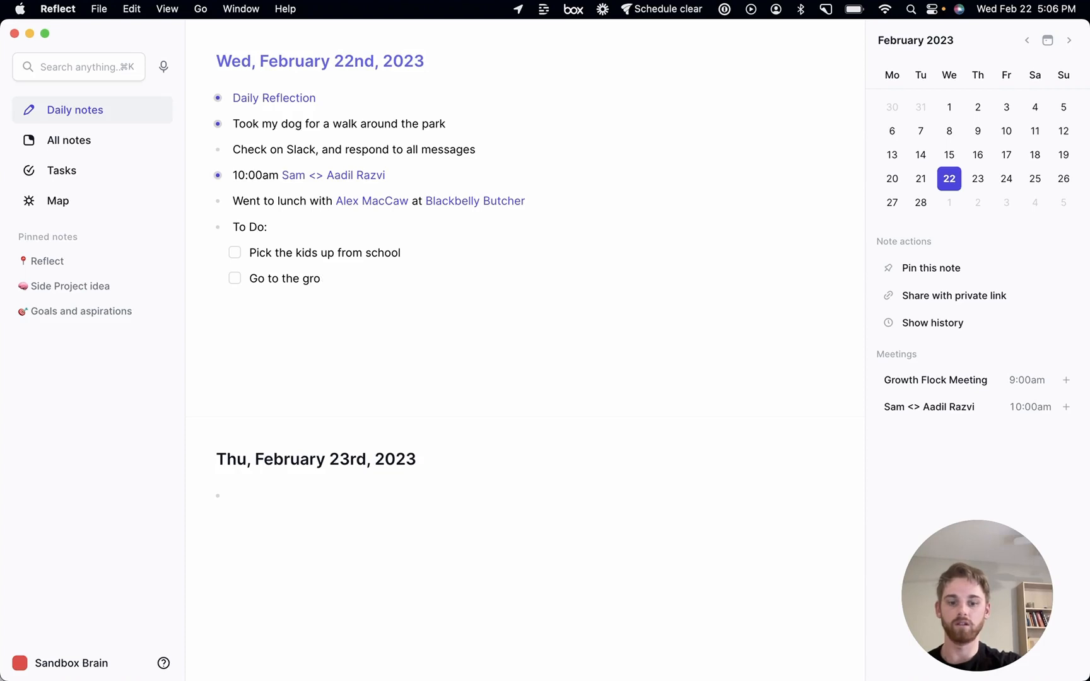
type("vcery store")
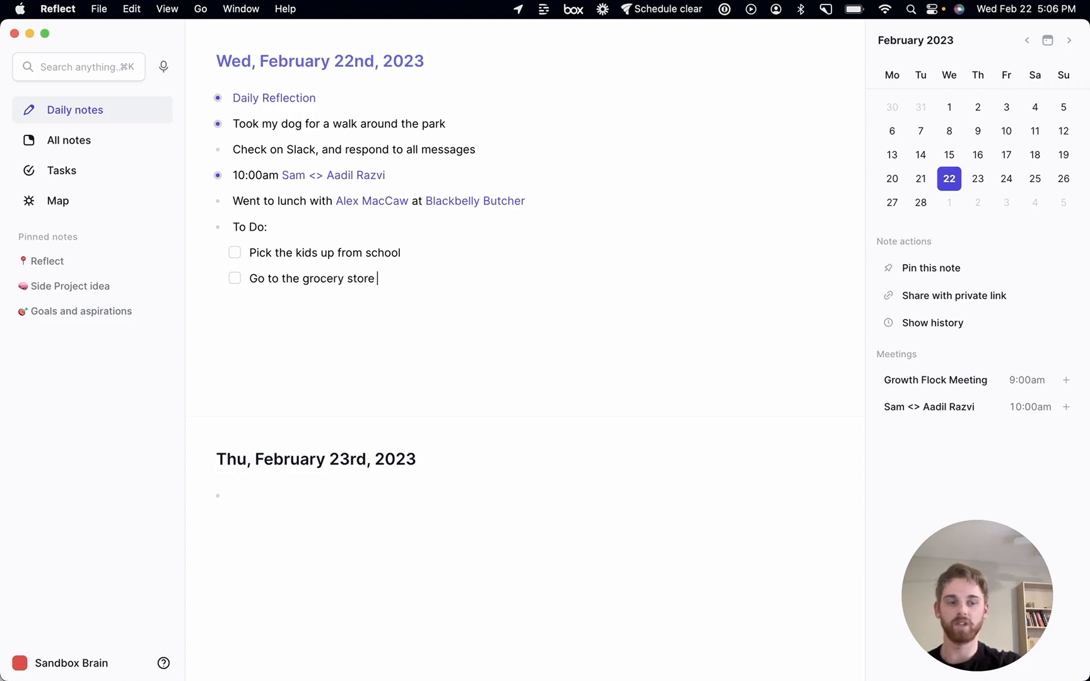
Add a third task 'Start doing 2023 taxes' to the To Do list
key("Return")
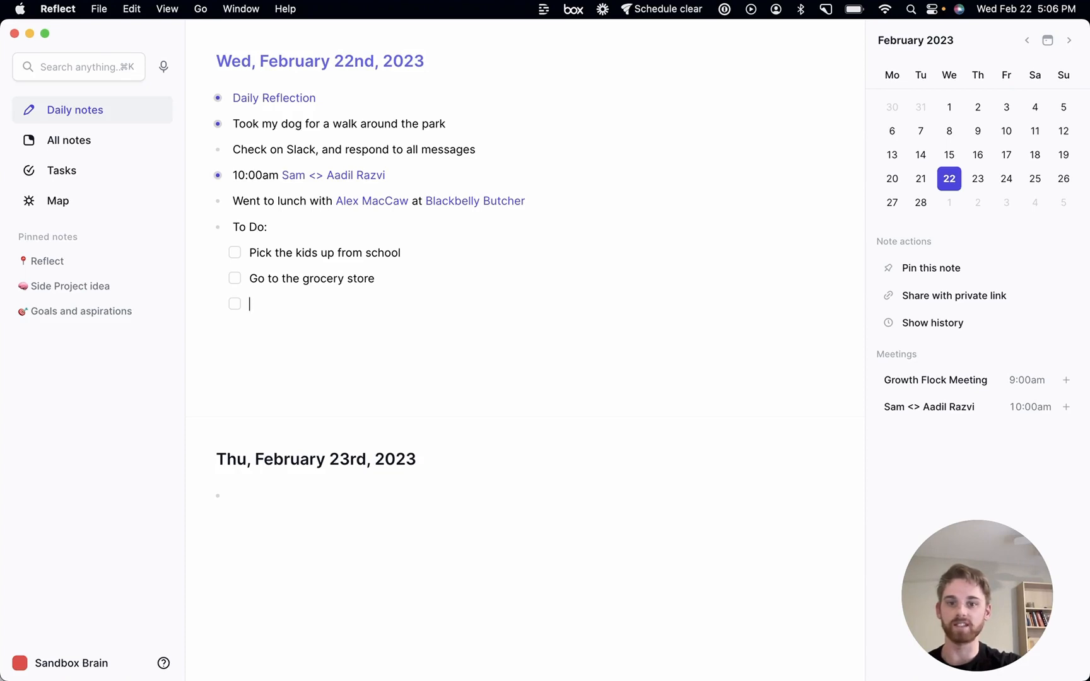
type("Start doing 2")
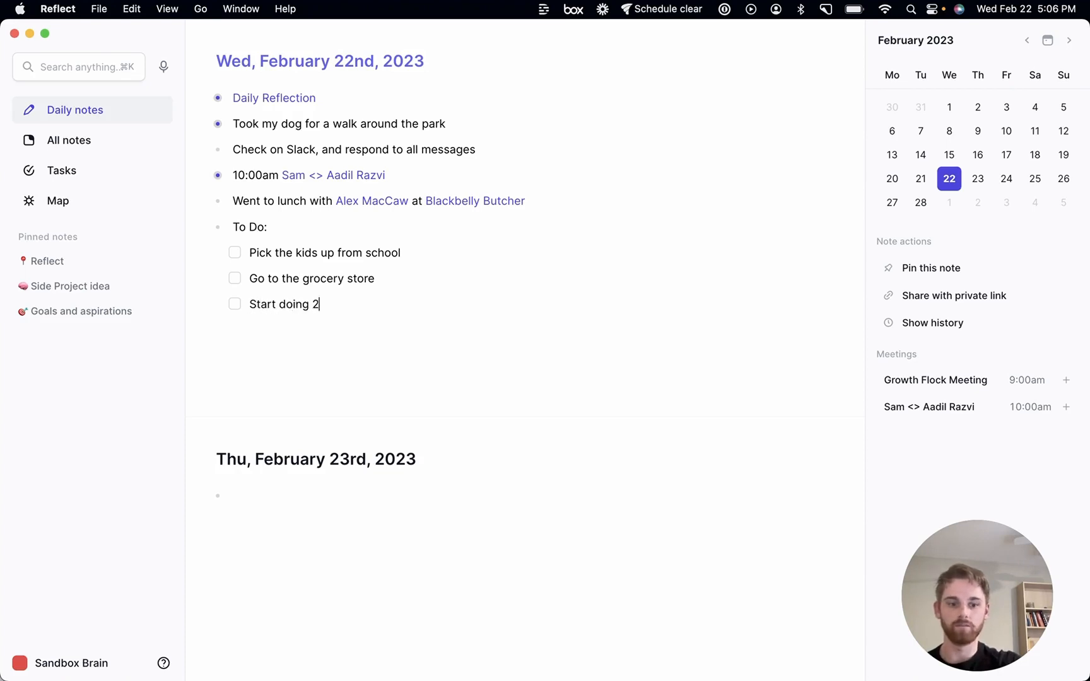
type("023 taxe")
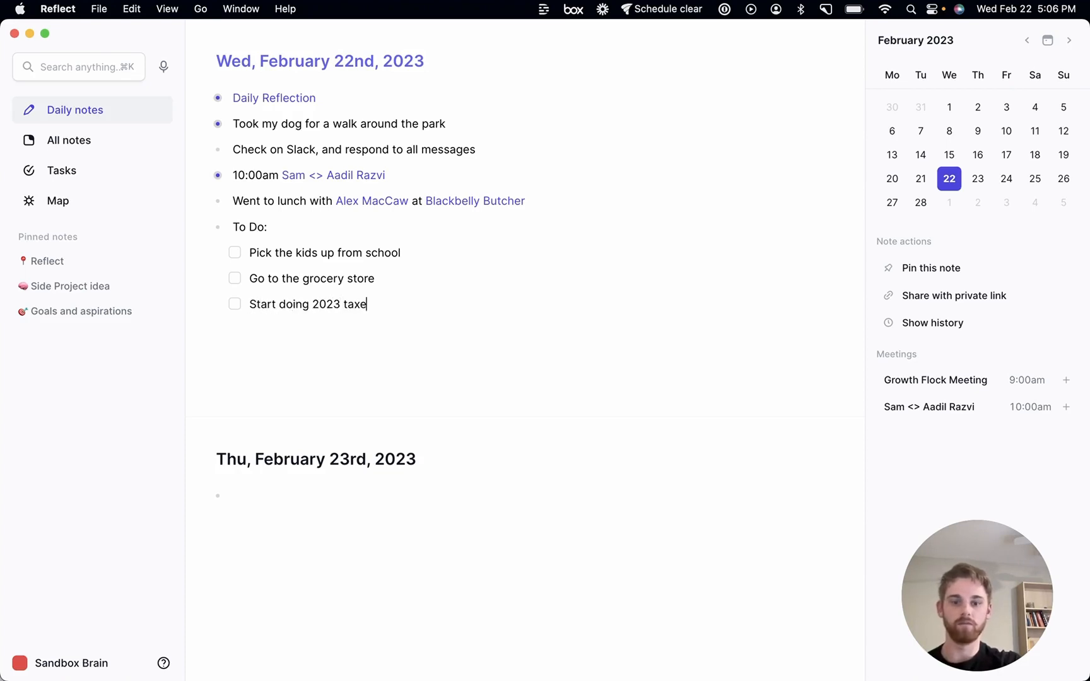
type("s")
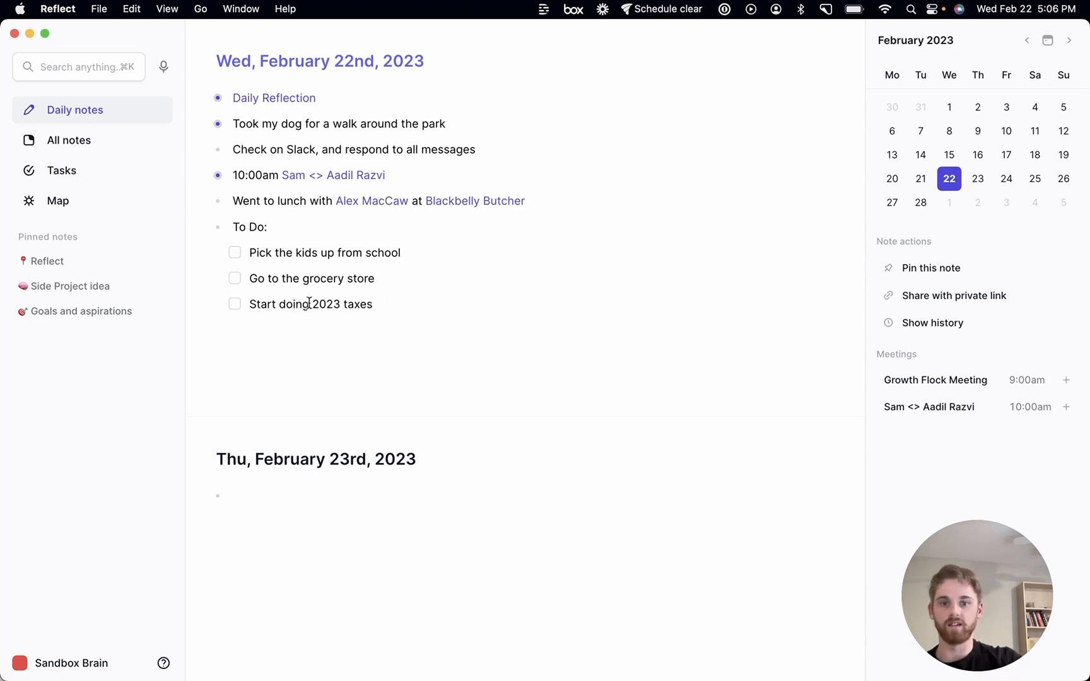
Turn the words '2023 taxes' in the last task into a backlinked note
left_click_drag(312, 304, 371, 306)
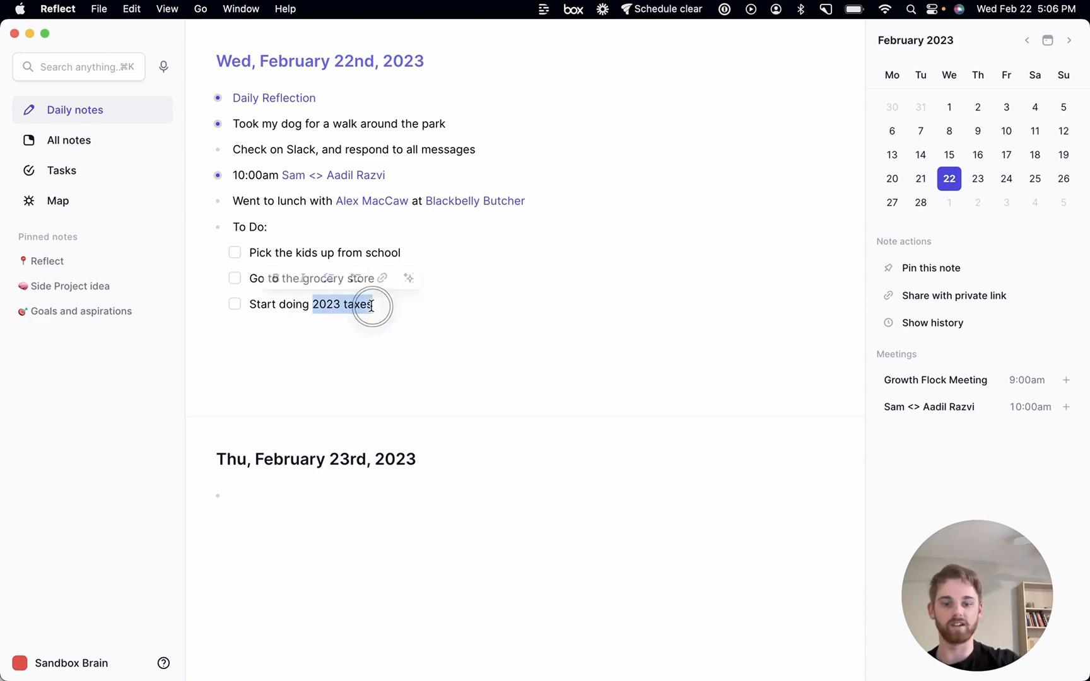
type("[[")
key("Return")
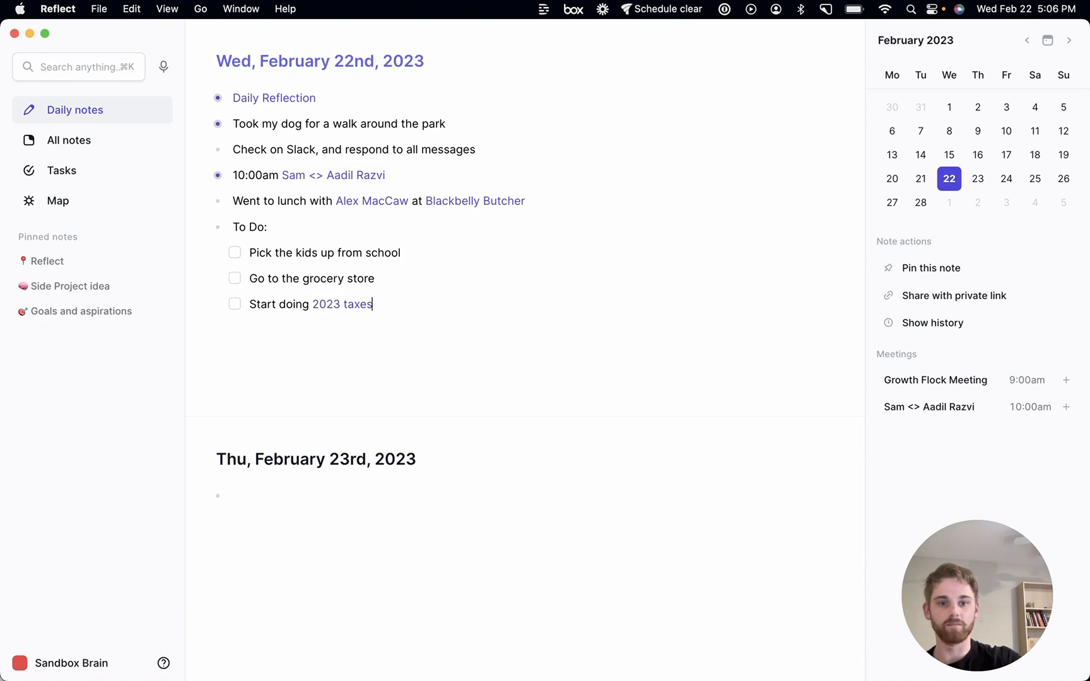